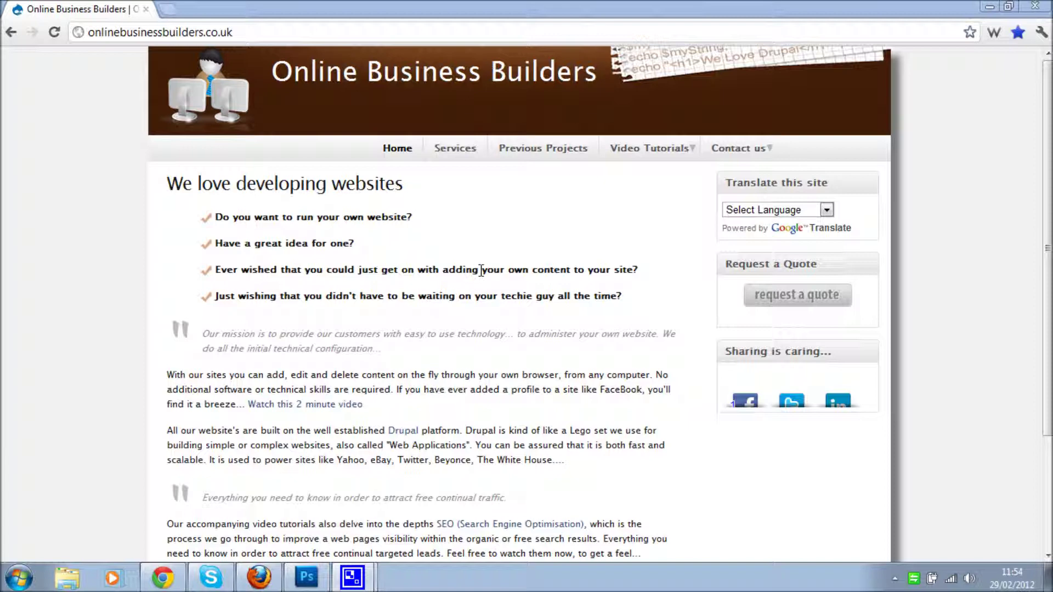
# Step: Go to the site's /user page and log in with the administrator's username and password
pyautogui.click(272, 29)
pyautogui.click(272, 30)
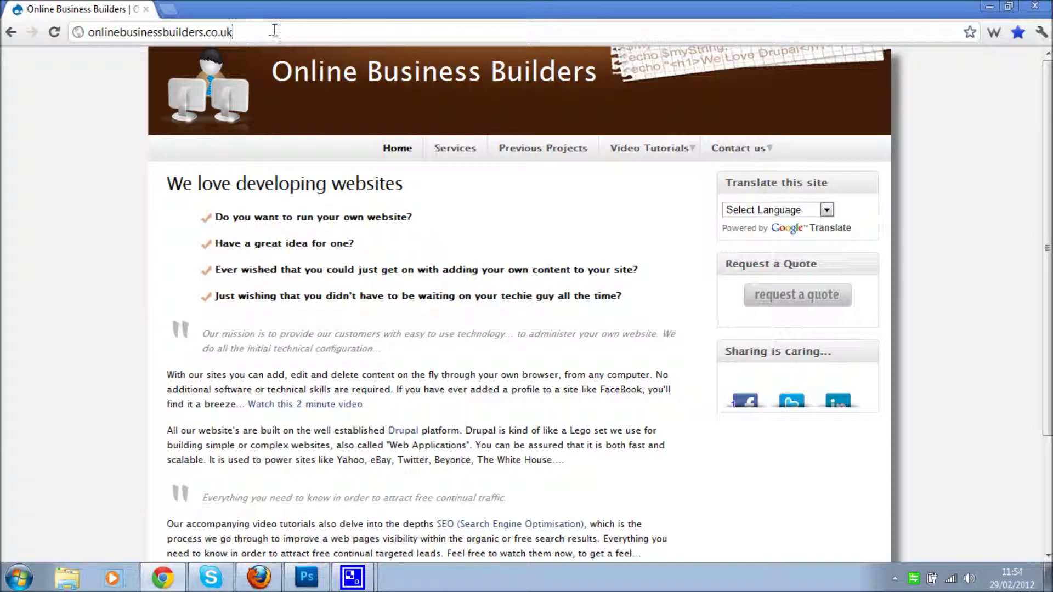
pyautogui.write('/user')
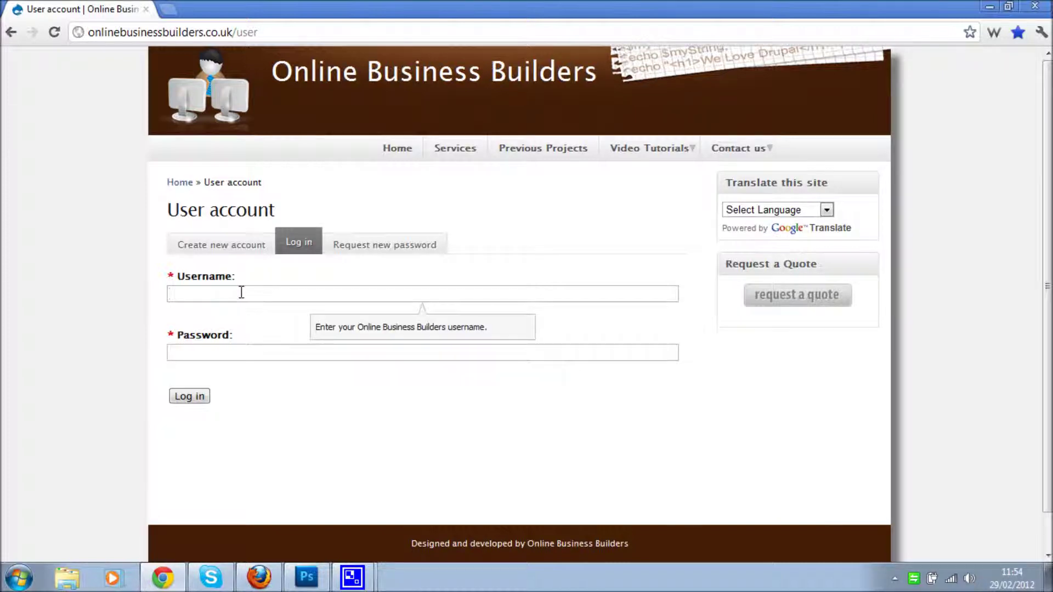
pyautogui.write('guy')
pyautogui.press('Tab')
pyautogui.write('•••')
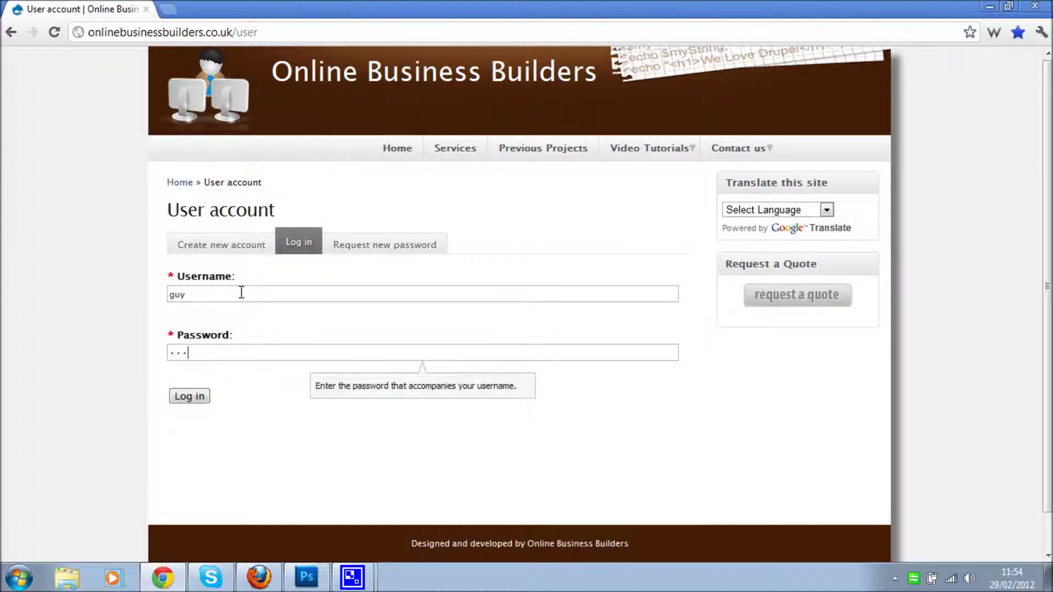
pyautogui.write('••')
pyautogui.press('Return')
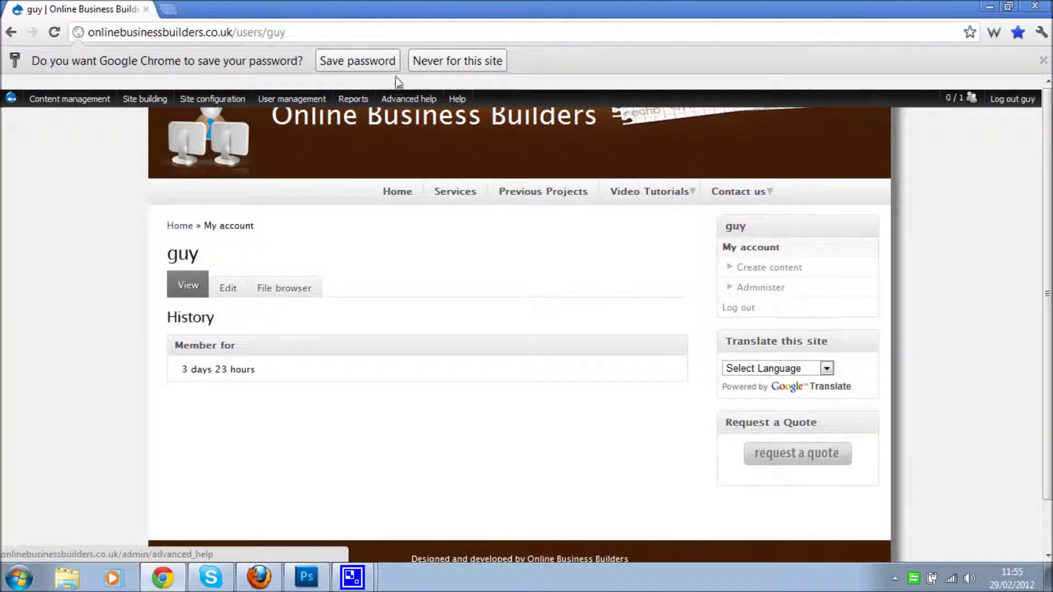
# Step: Dismiss the save-password bar and open Add menu from Site building > Menus
pyautogui.click(1043, 60)
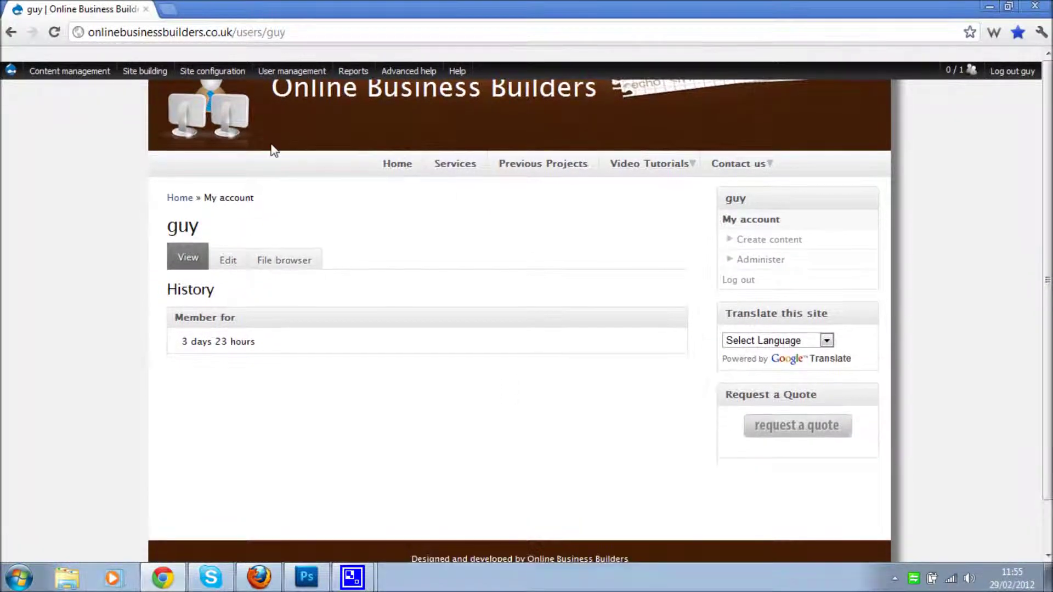
pyautogui.moveTo(142, 77)
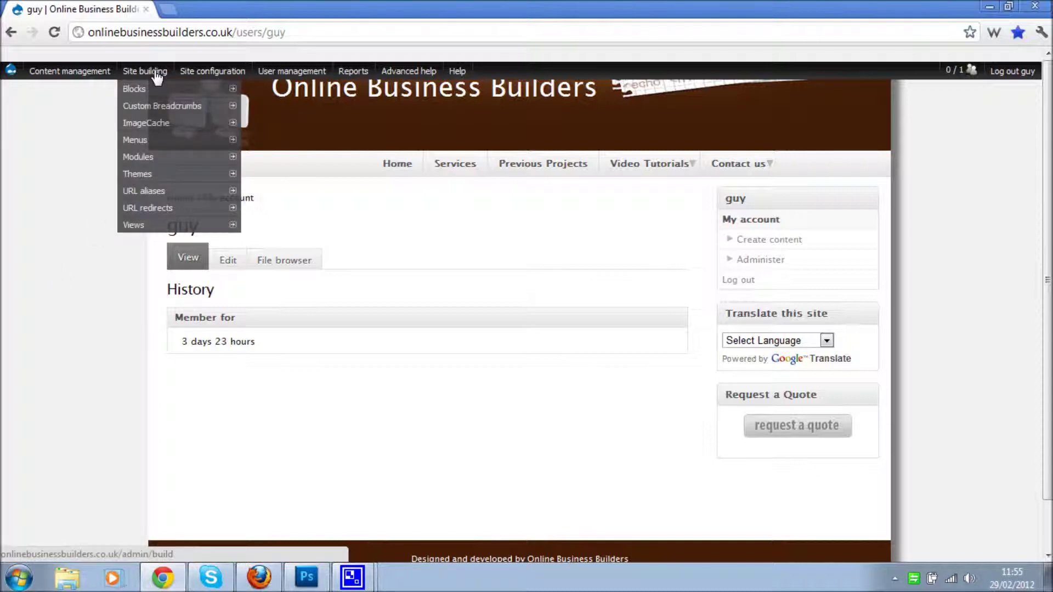
pyautogui.moveTo(153, 142)
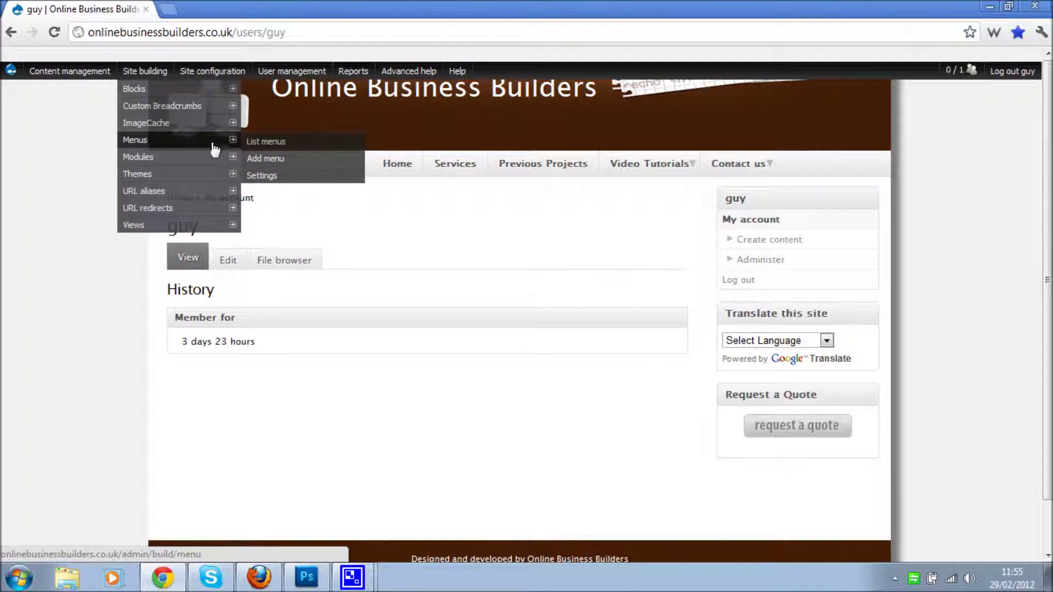
pyautogui.click(274, 159)
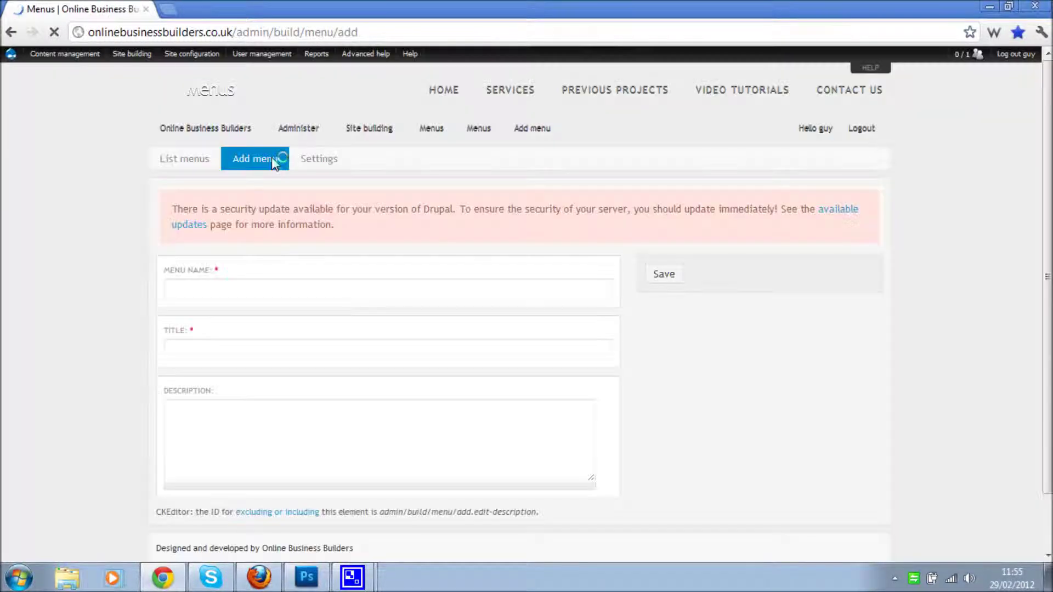
pyautogui.scroll(-2, 12, 216)
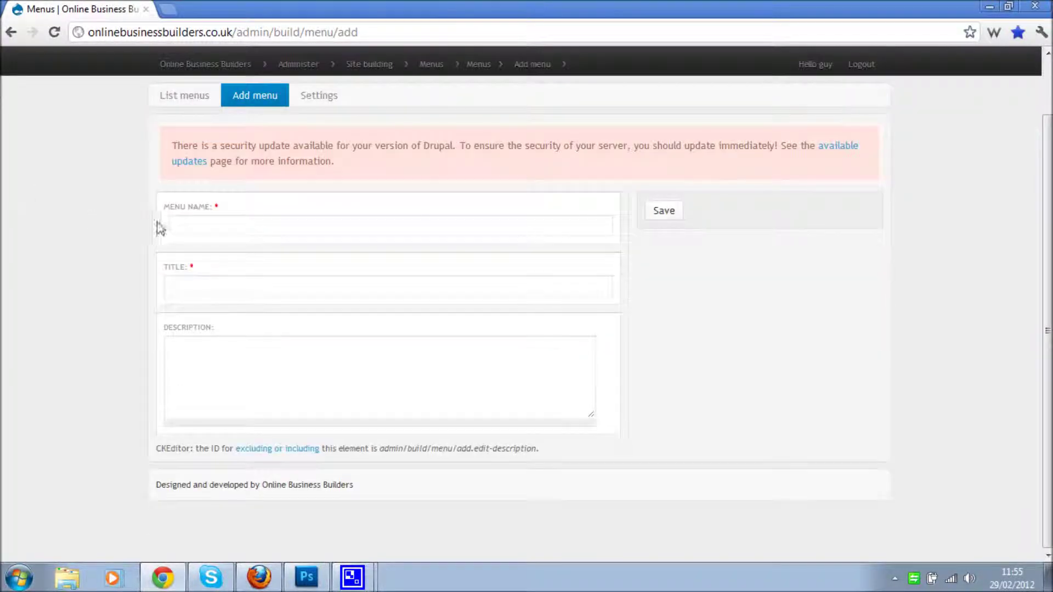
pyautogui.click(186, 227)
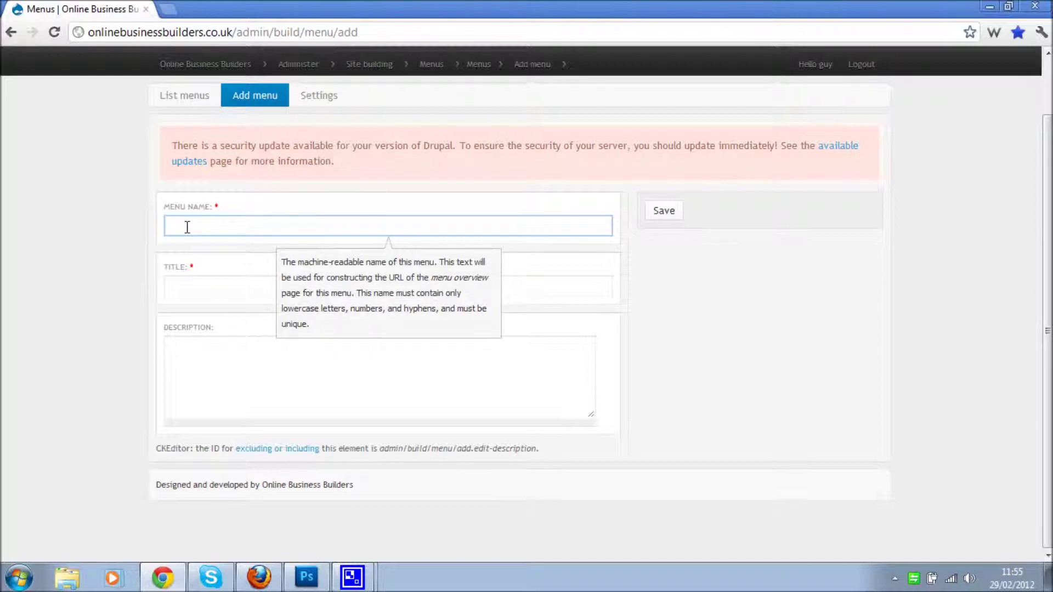
# Step: Enter featured_videos as the new menu's name
pyautogui.write('featured vide')
pyautogui.press('BackSpace')
pyautogui.write('_')
pyautogui.click(291, 307)
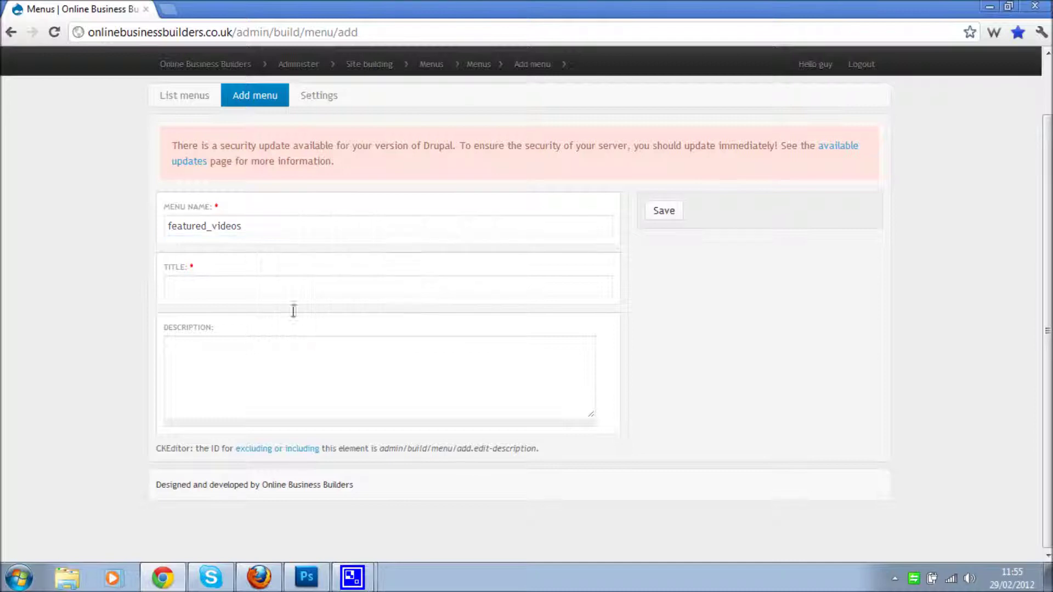
pyautogui.click(308, 226)
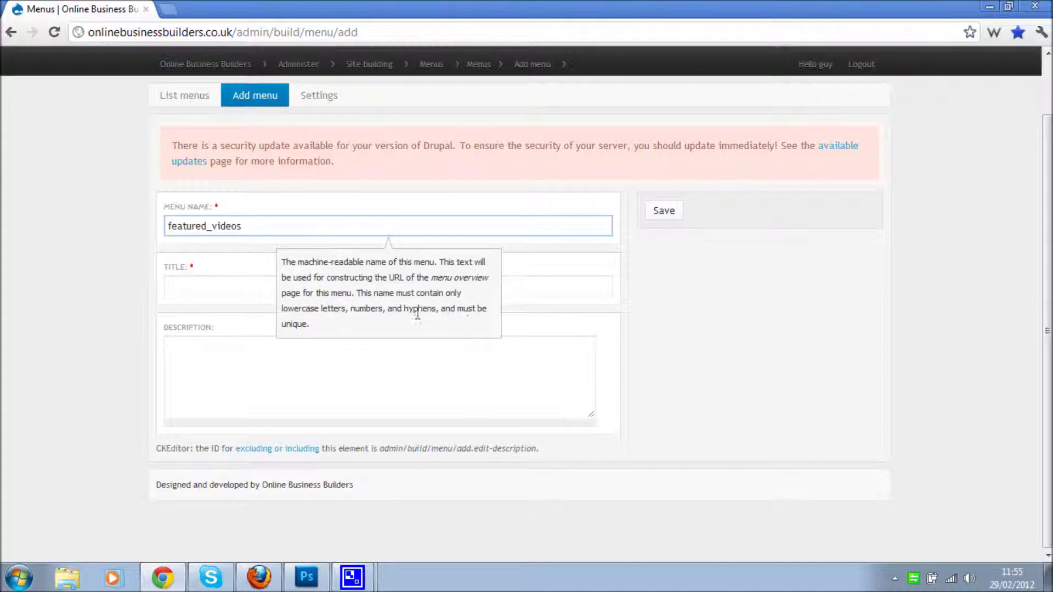
# Step: Title the menu Featured Video's, describe it as 'This menu is used to promote video's', and save
pyautogui.click(201, 288)
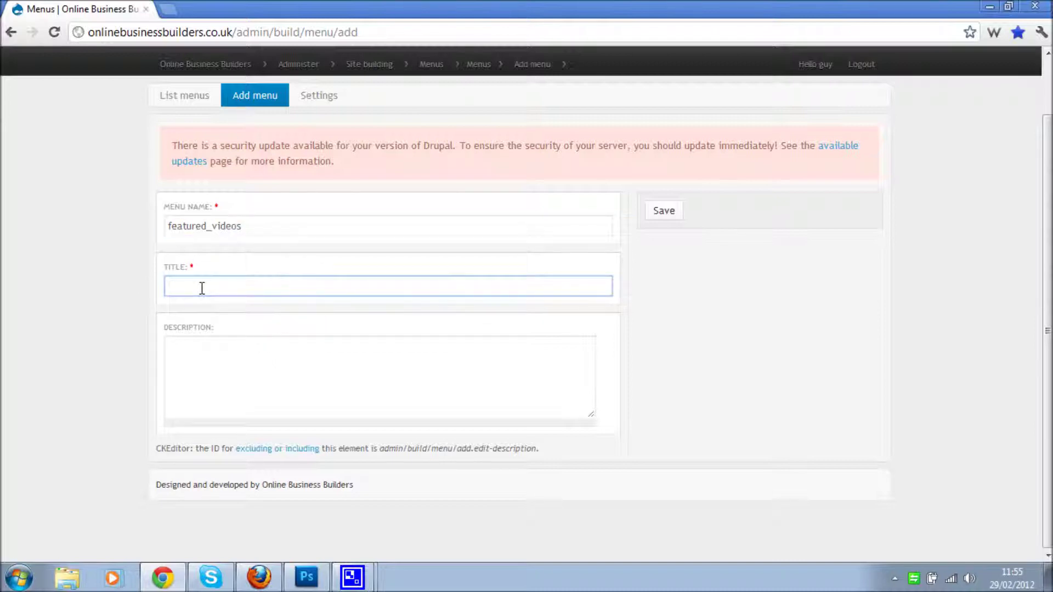
pyautogui.write("Featured Video's")
pyautogui.click(176, 357)
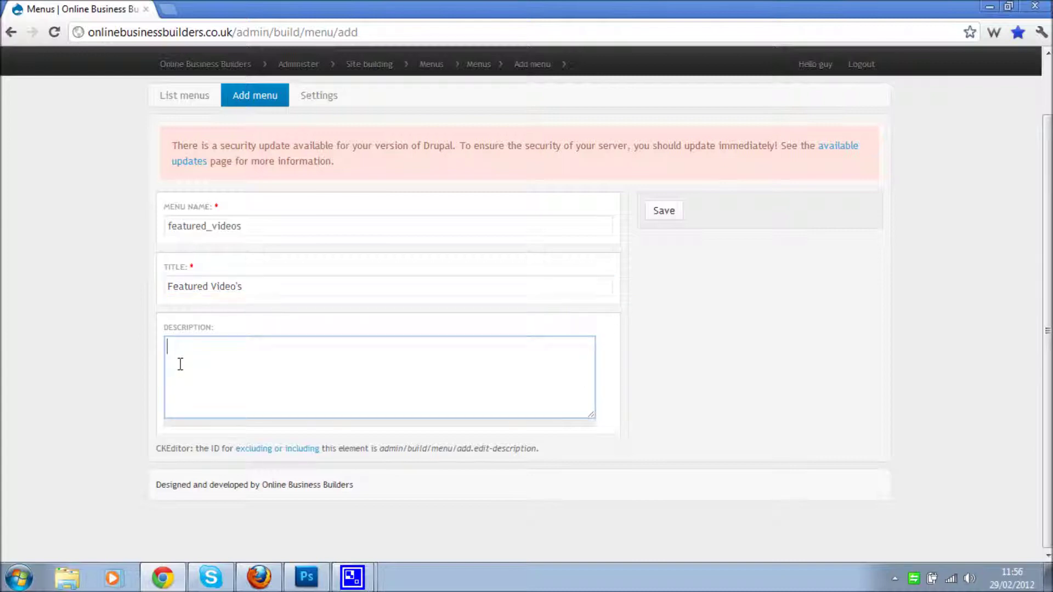
pyautogui.write('This menu is used to promote v')
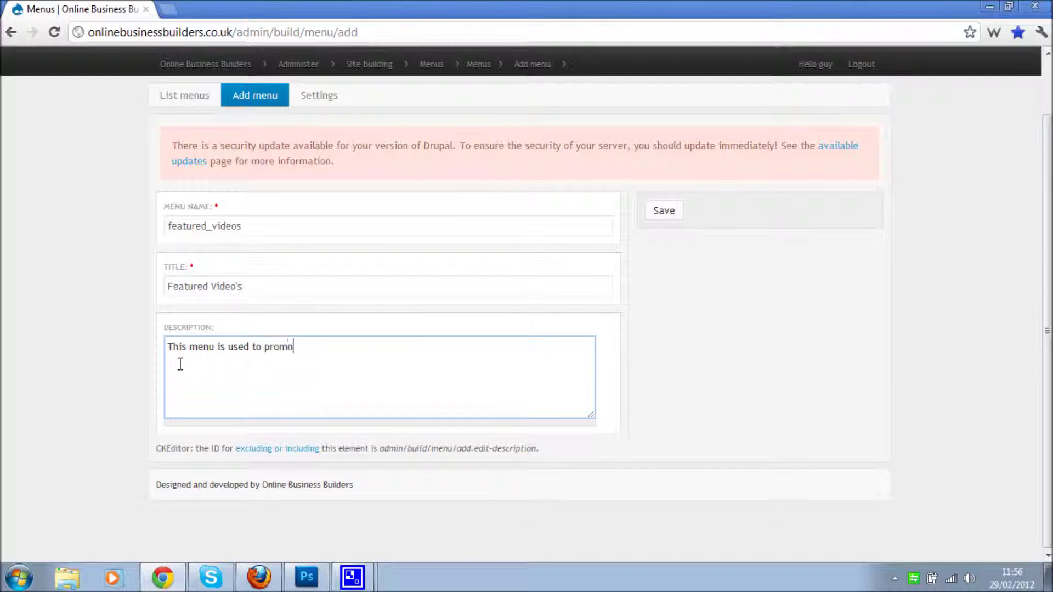
pyautogui.write("ideo's")
pyautogui.click(678, 219)
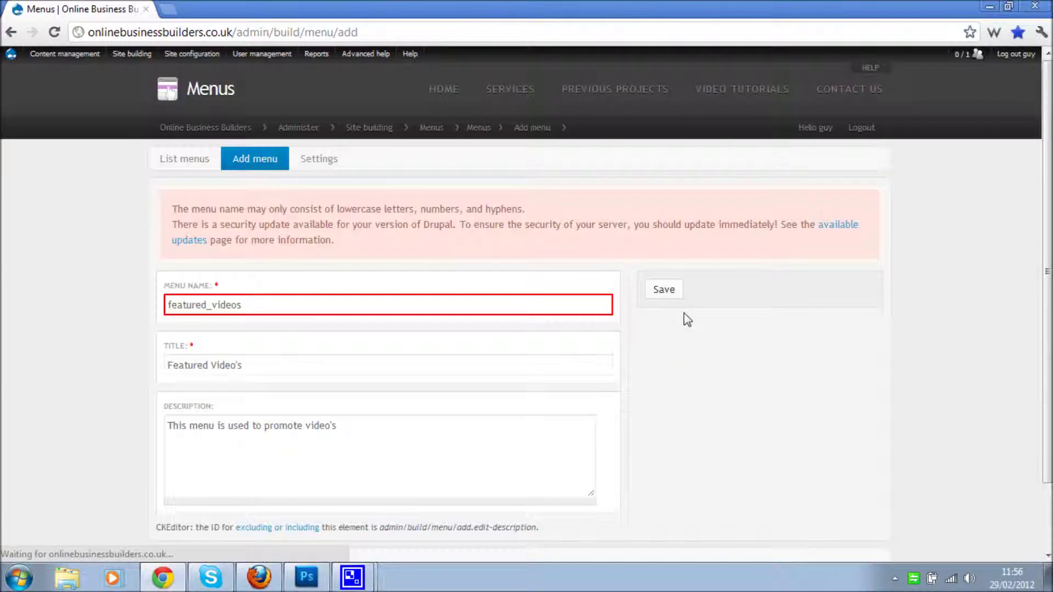
# Step: Change the menu name to featured-videos and save the menu again
pyautogui.click(560, 306)
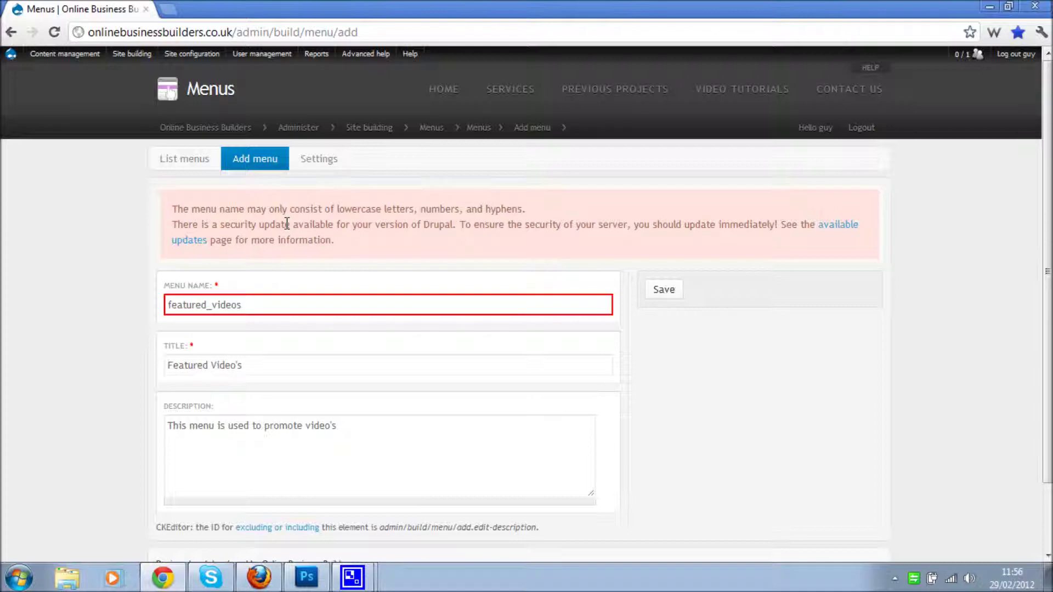
pyautogui.click(214, 310)
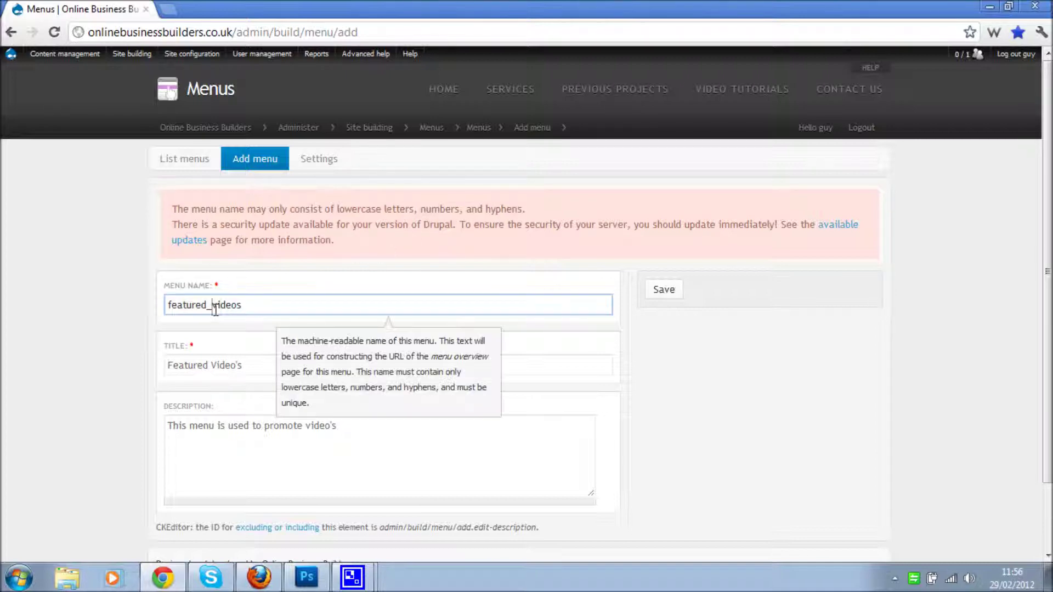
pyautogui.moveTo(214, 310); pyautogui.dragTo(209, 311)
pyautogui.write('-')
pyautogui.click(664, 293)
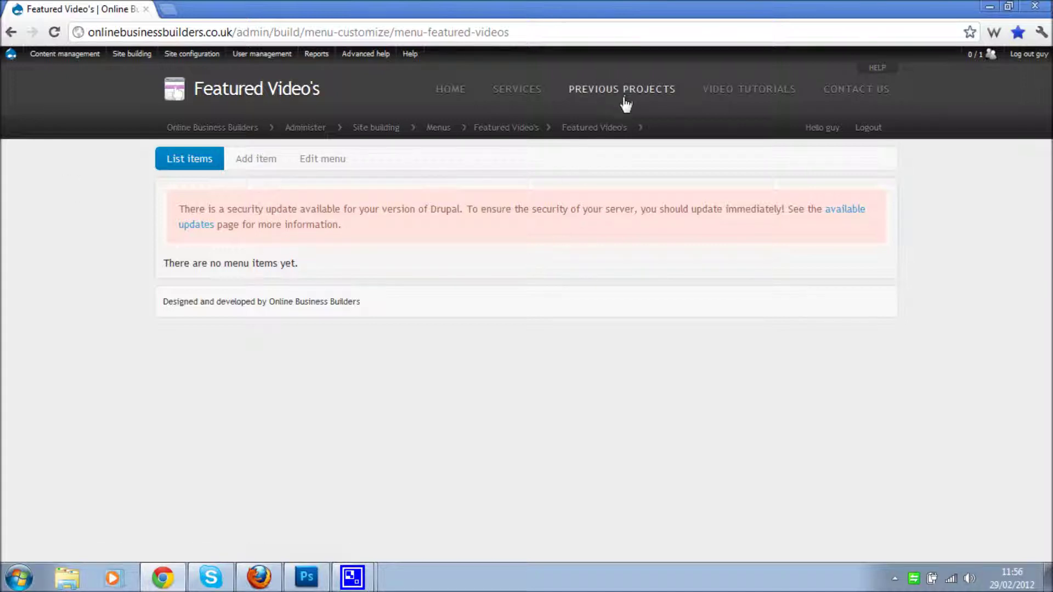
# Step: Copy the 'What is Drupal in plain English?' tutorial link from Video Tutorials in a new tab
pyautogui.middleClick(733, 91)
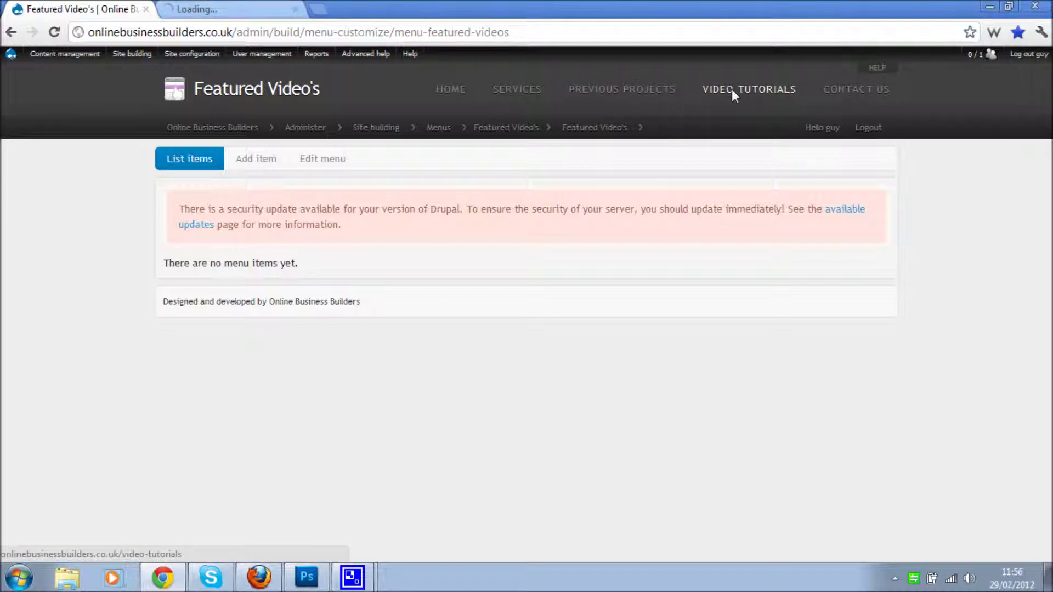
pyautogui.click(211, 10)
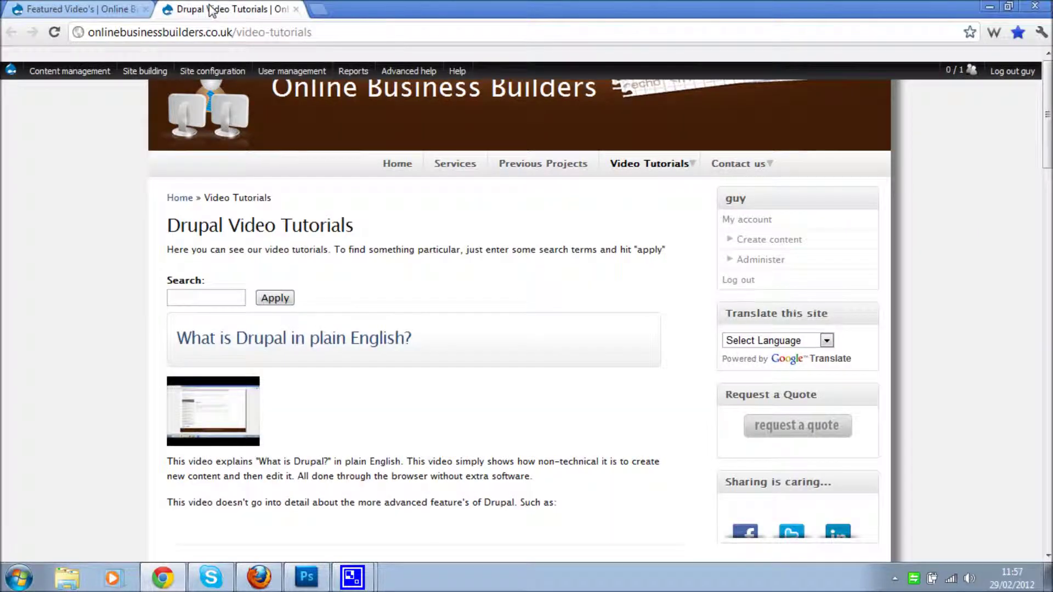
pyautogui.scroll(-3, 88, 324)
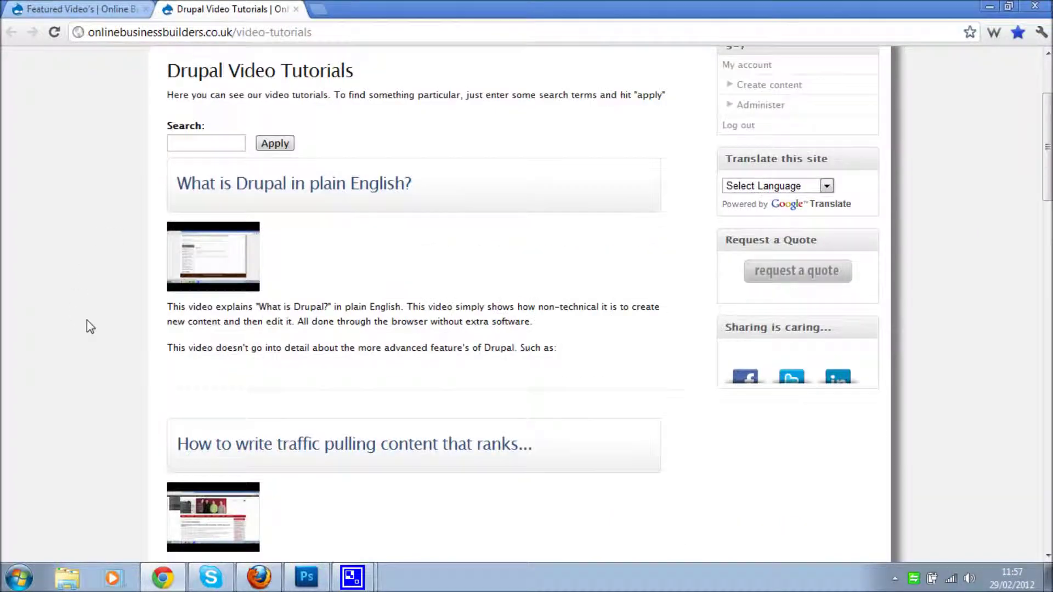
pyautogui.rightClick(317, 187)
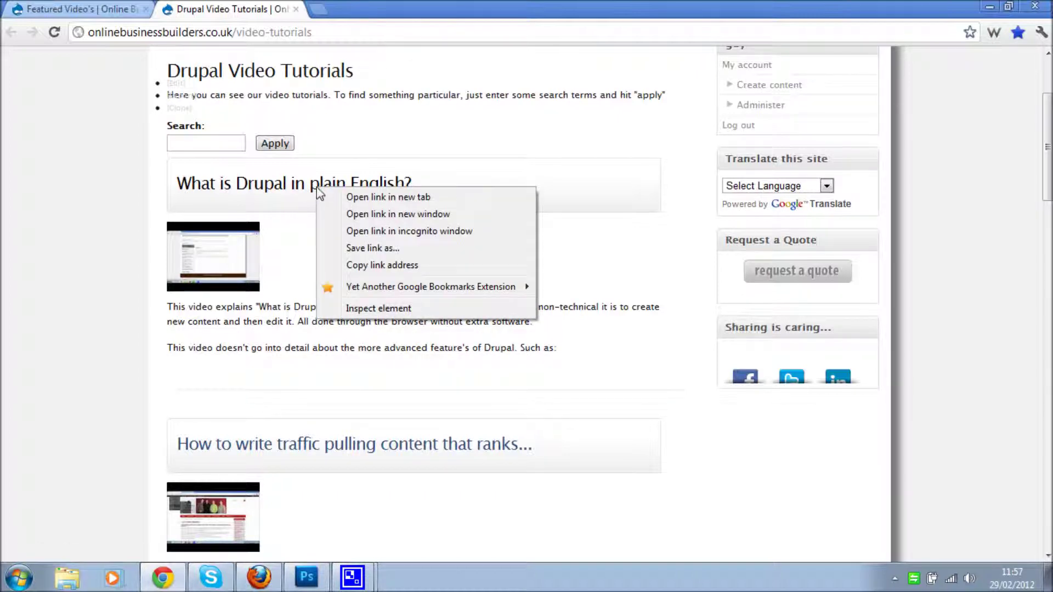
pyautogui.click(379, 265)
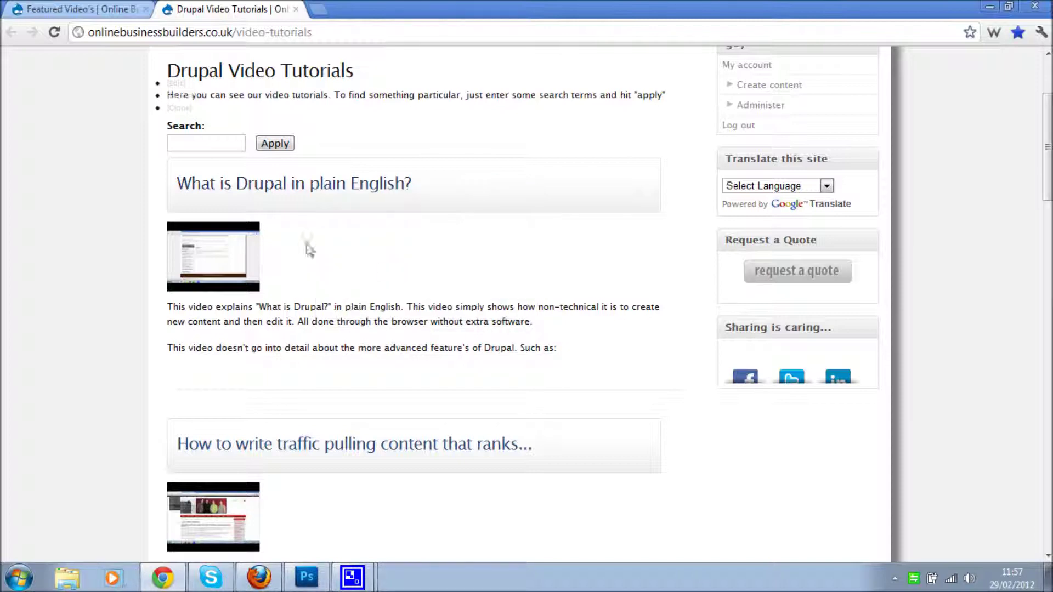
pyautogui.click(68, 6)
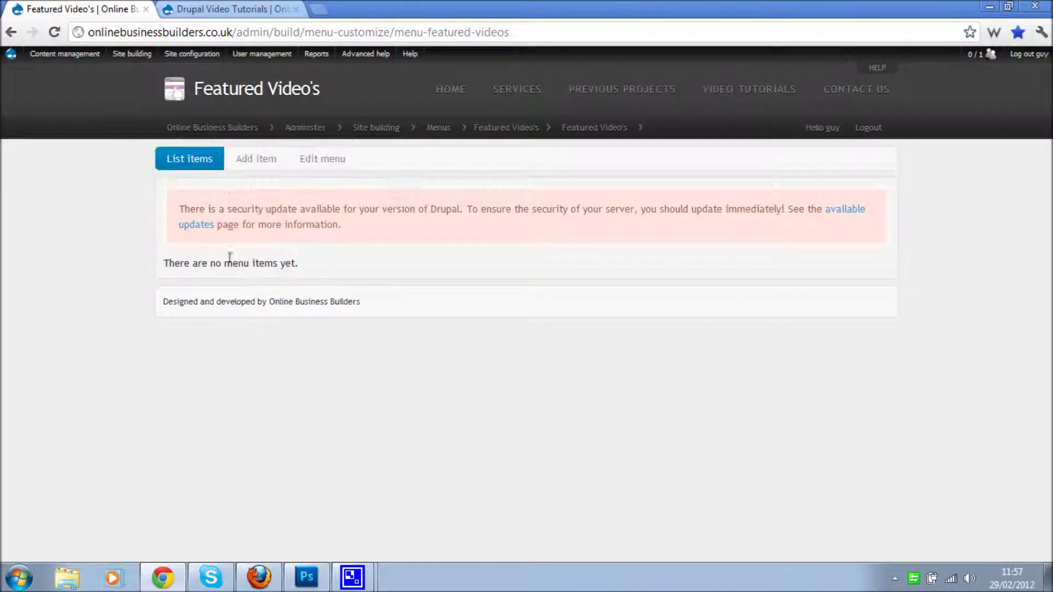
# Step: Add a menu item whose path is the pasted tutorial link without the site domain
pyautogui.click(257, 160)
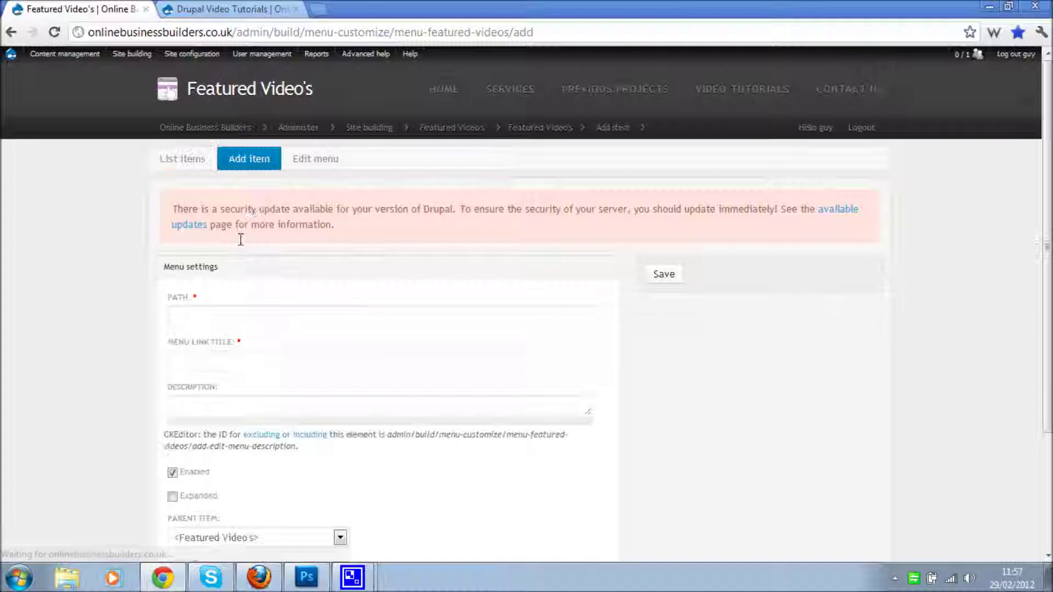
pyautogui.click(198, 318)
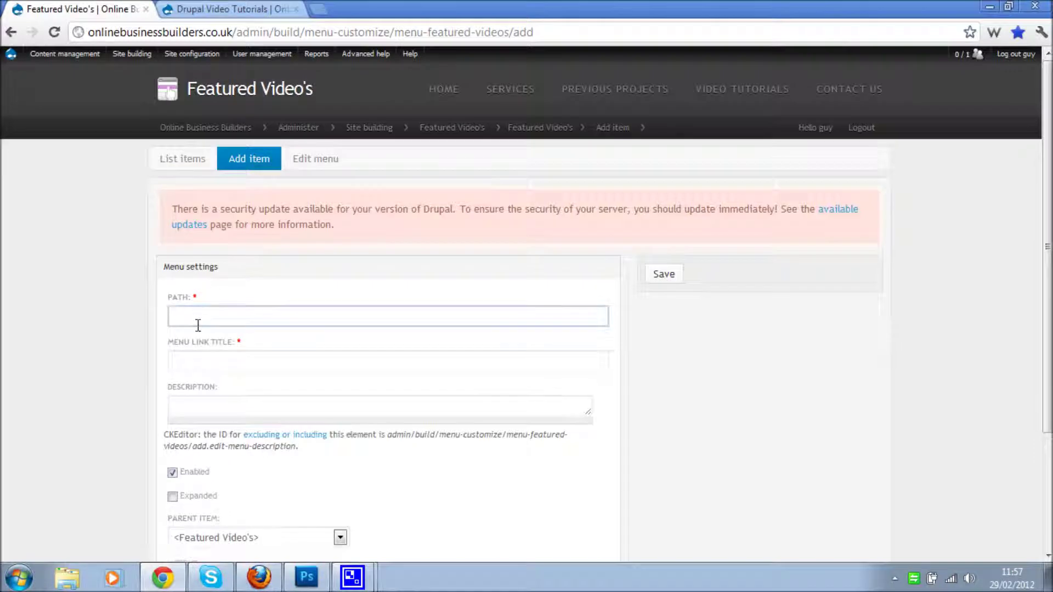
pyautogui.rightClick(198, 320)
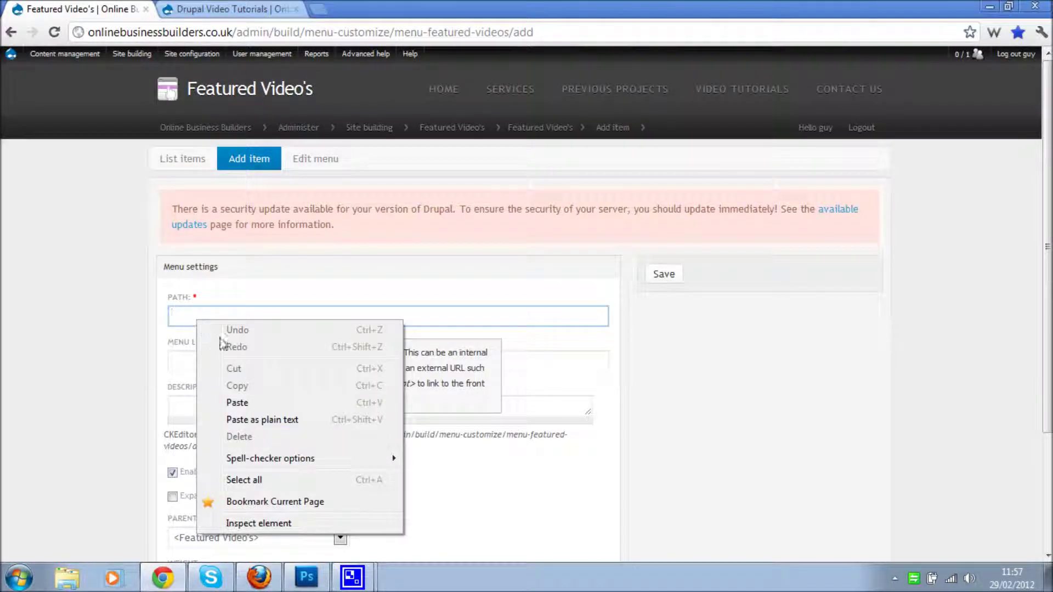
pyautogui.click(270, 423)
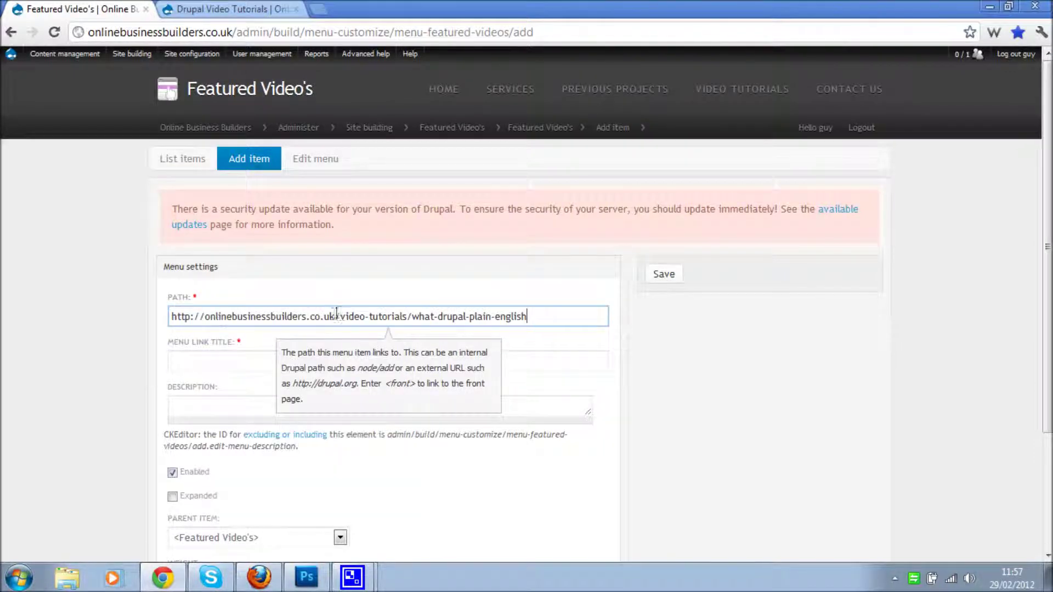
pyautogui.moveTo(335, 316); pyautogui.dragTo(2, 300)
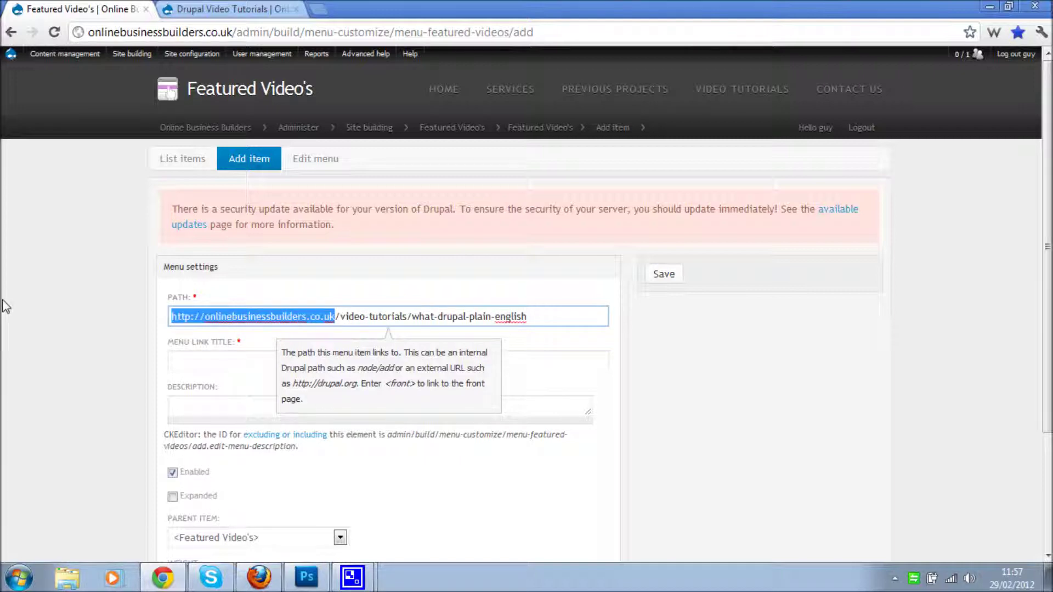
pyautogui.press('BackSpace')
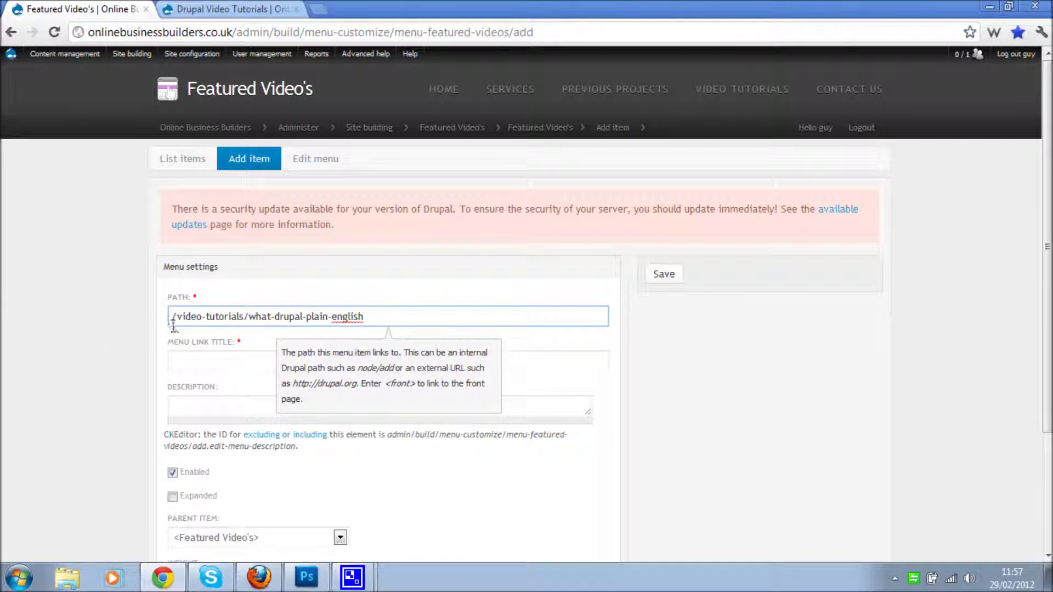
# Step: Title the link 'What is Drupal? in plain English' with a description about adding and editing content
pyautogui.click(201, 362)
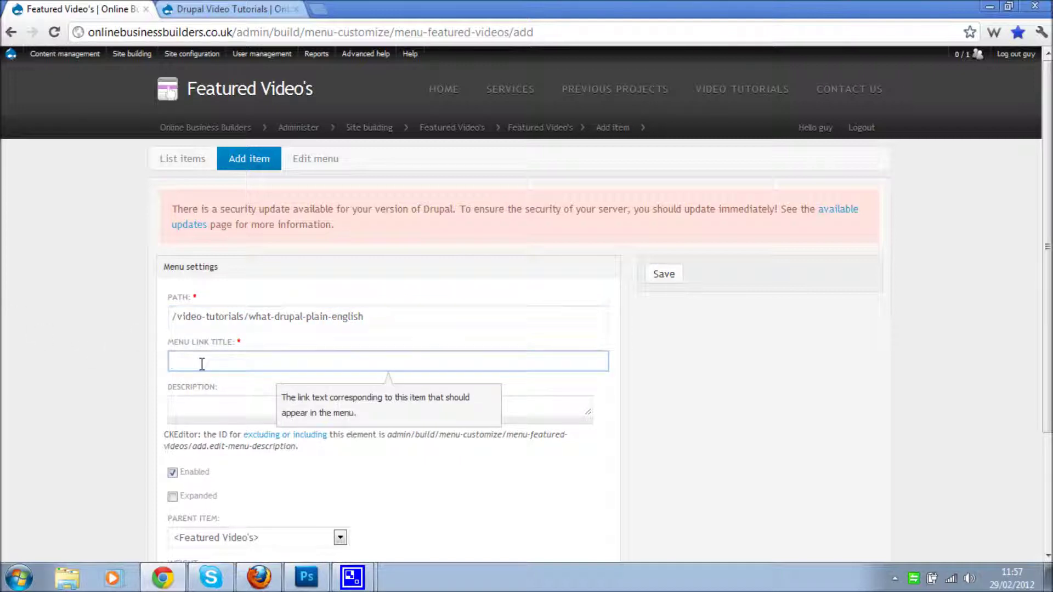
pyautogui.write('W')
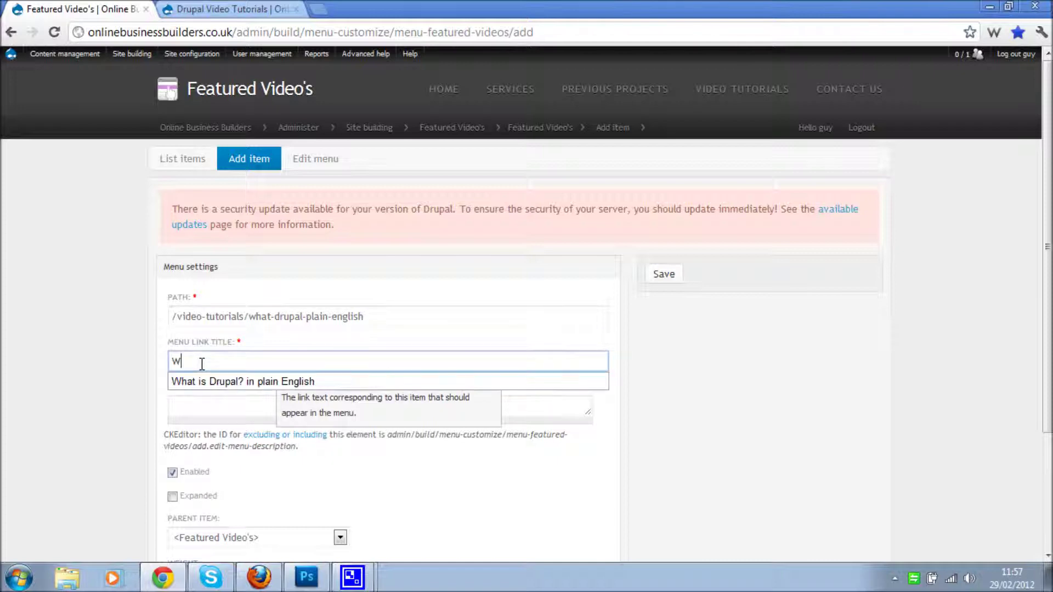
pyautogui.write('hat is Drupal')
pyautogui.press('Down')
pyautogui.press('Tab')
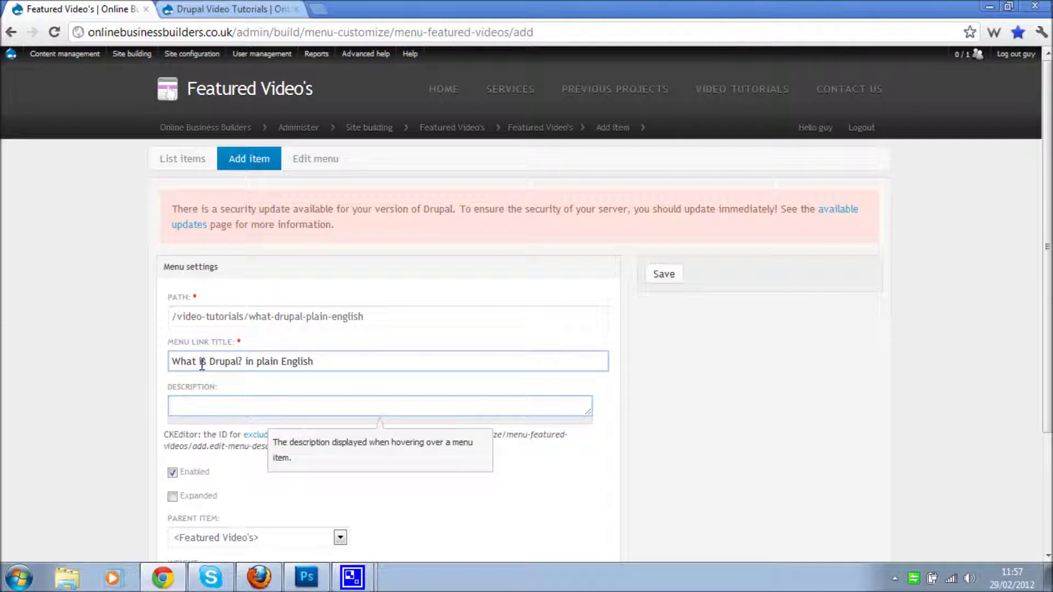
pyautogui.click(137, 383)
pyautogui.click(193, 407)
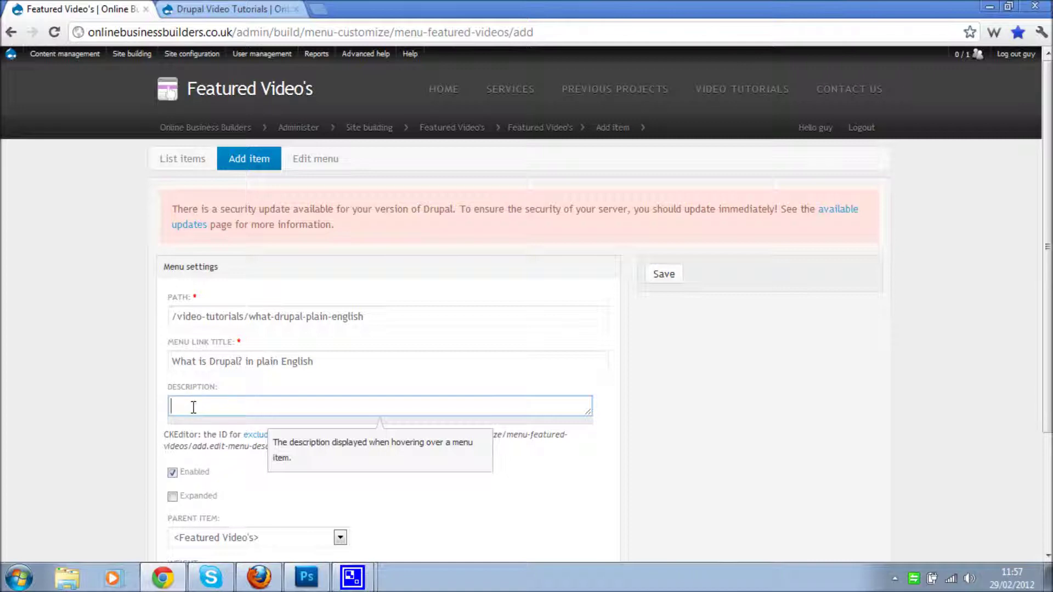
pyautogui.write('Briefly see how to ad')
pyautogui.write('d and e')
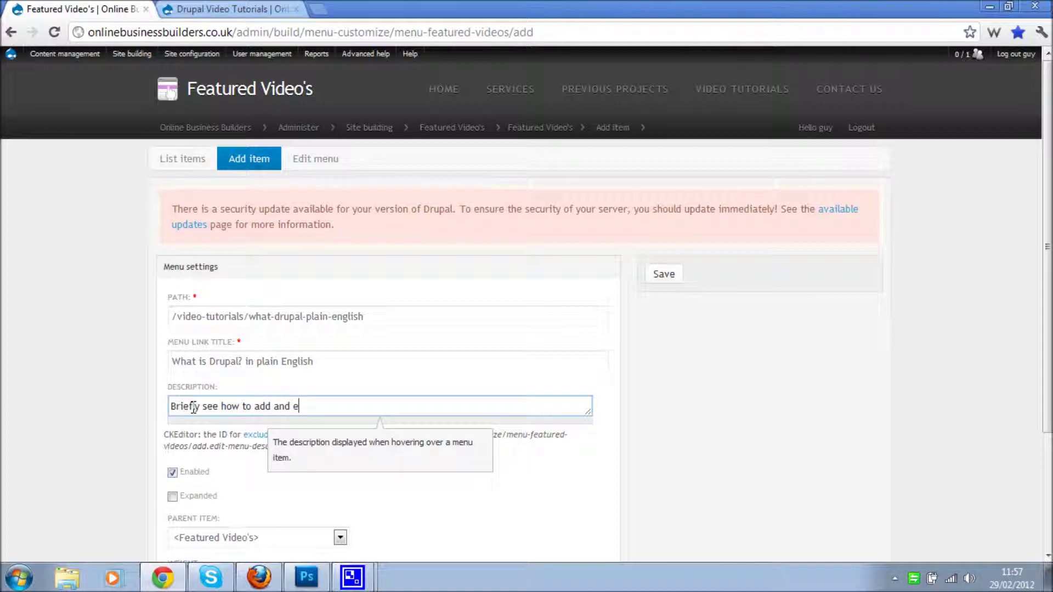
pyautogui.write('dit content')
pyautogui.click(126, 410)
# Step: Save the menu item, fixing the invalid path by removing its leading slash
pyautogui.scroll(-2, 127, 410)
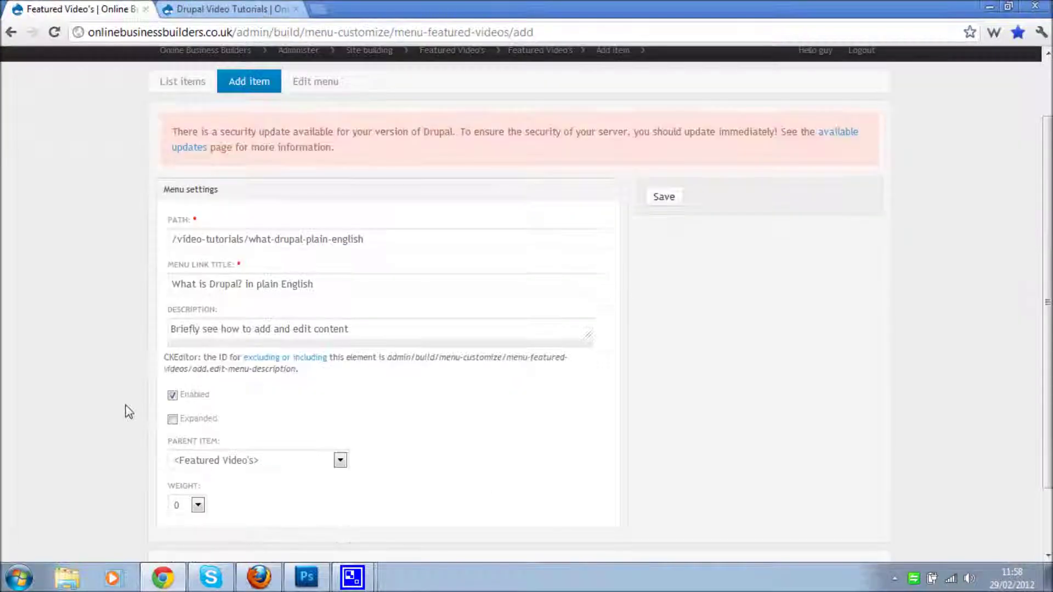
pyautogui.click(191, 438)
pyautogui.click(672, 203)
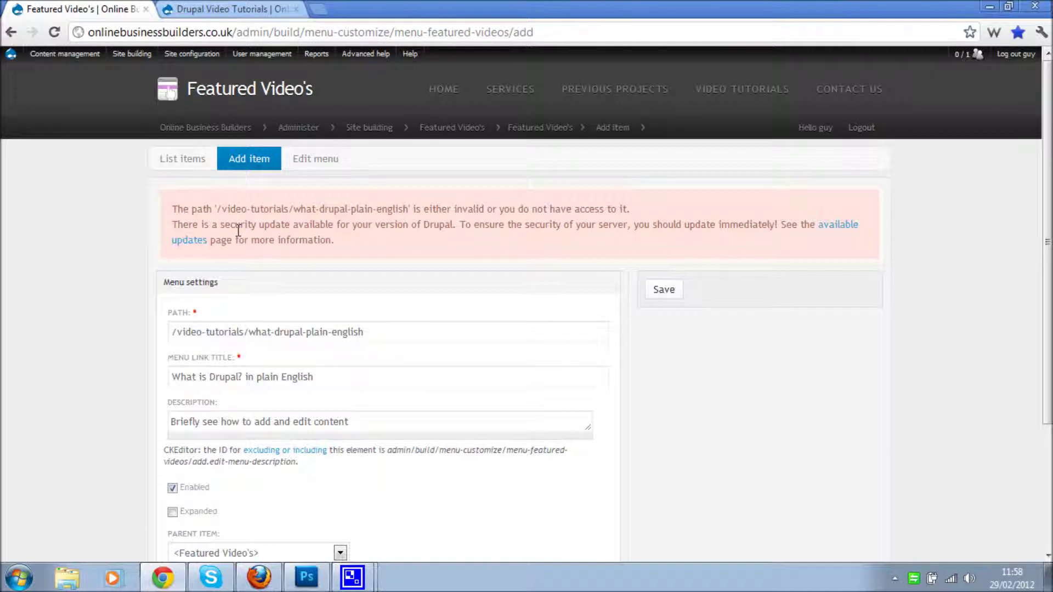
pyautogui.click(176, 332)
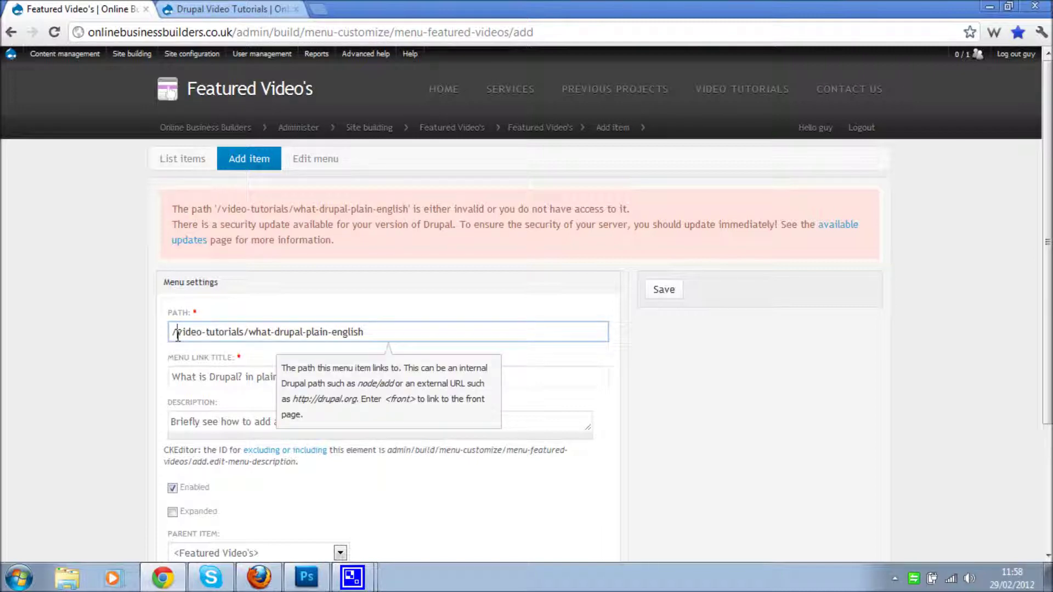
pyautogui.moveTo(176, 332); pyautogui.dragTo(166, 343)
pyautogui.press('BackSpace')
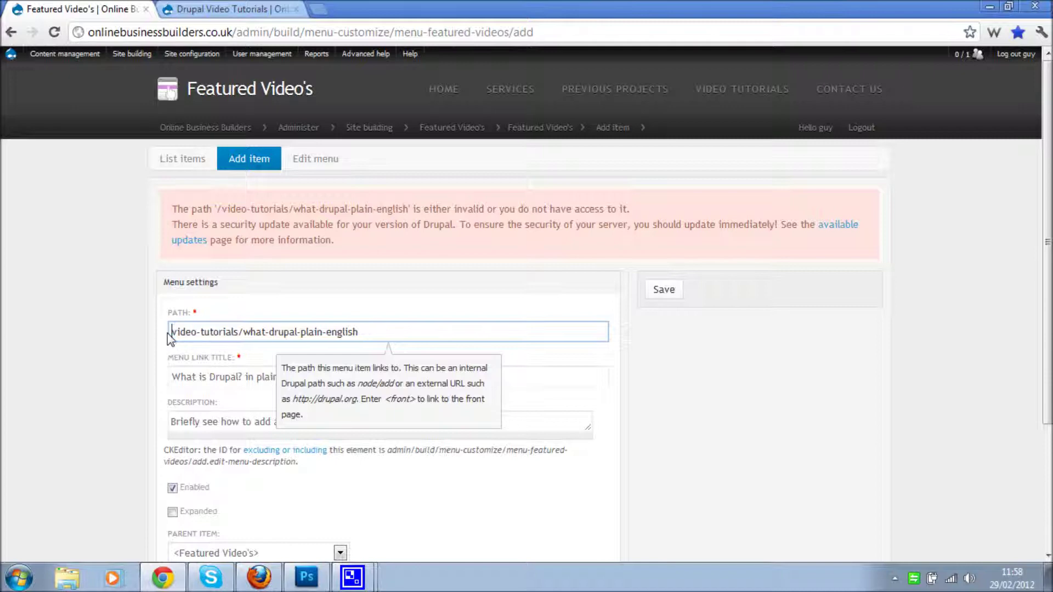
pyautogui.click(668, 293)
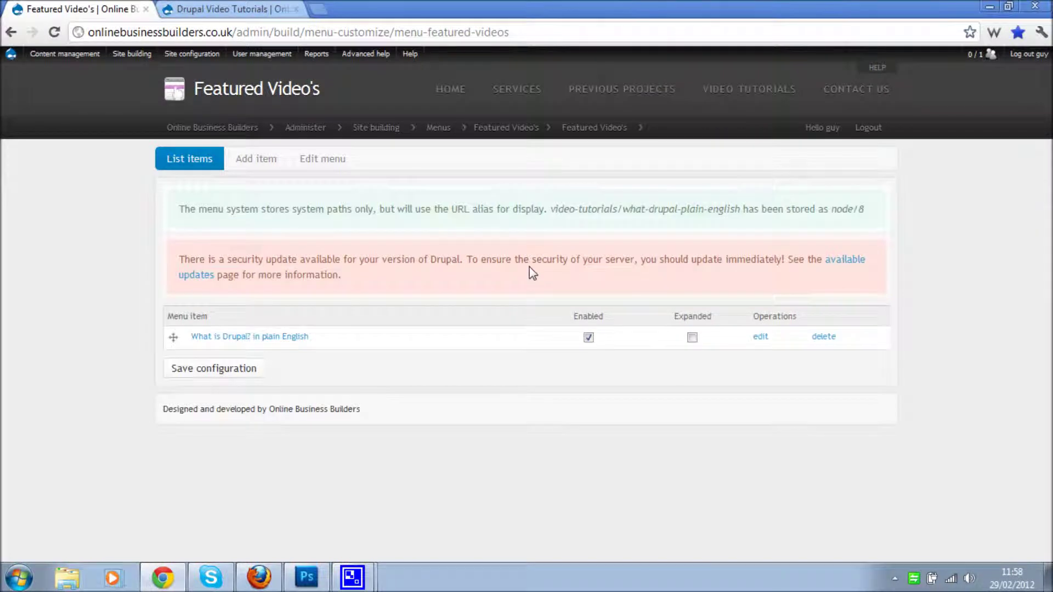
# Step: Start another menu item and copy the 'How to write traffic pulling content that ranks...' tutorial link
pyautogui.click(263, 164)
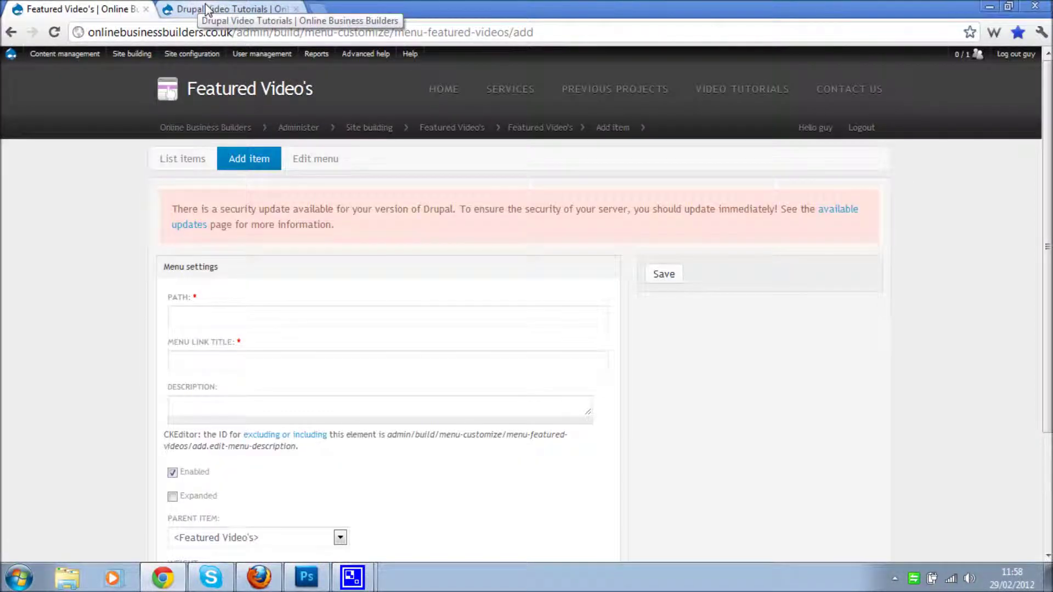
pyautogui.click(206, 9)
pyautogui.scroll(-4, 108, 265)
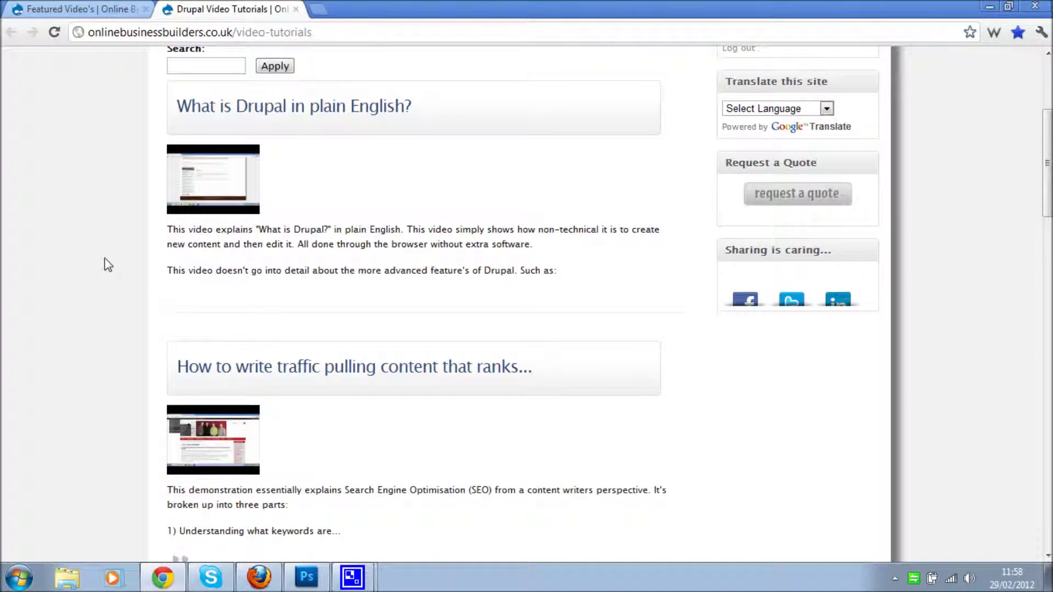
pyautogui.scroll(-1, 108, 265)
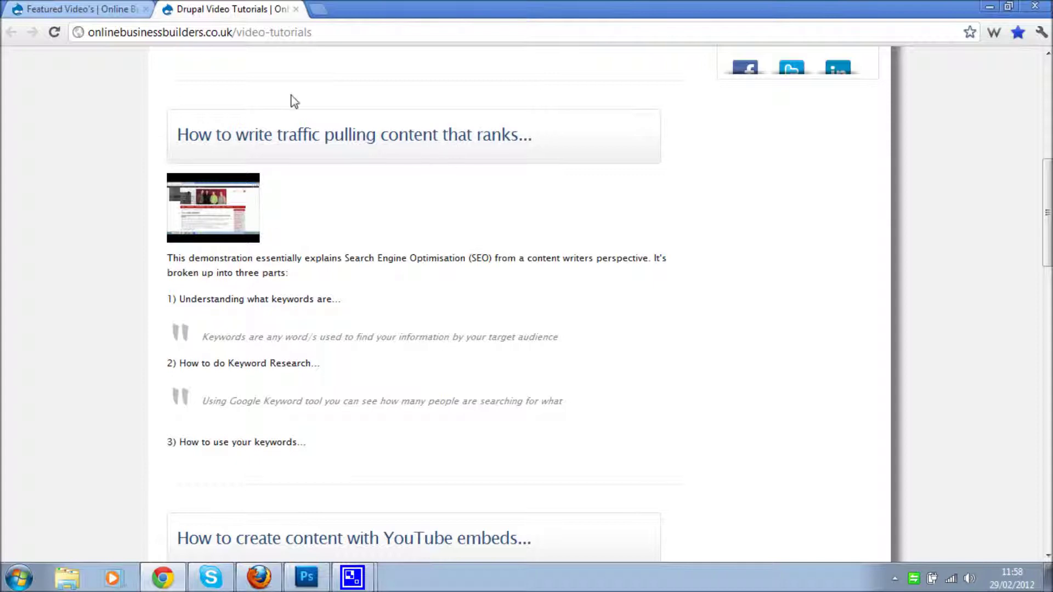
pyautogui.rightClick(377, 143)
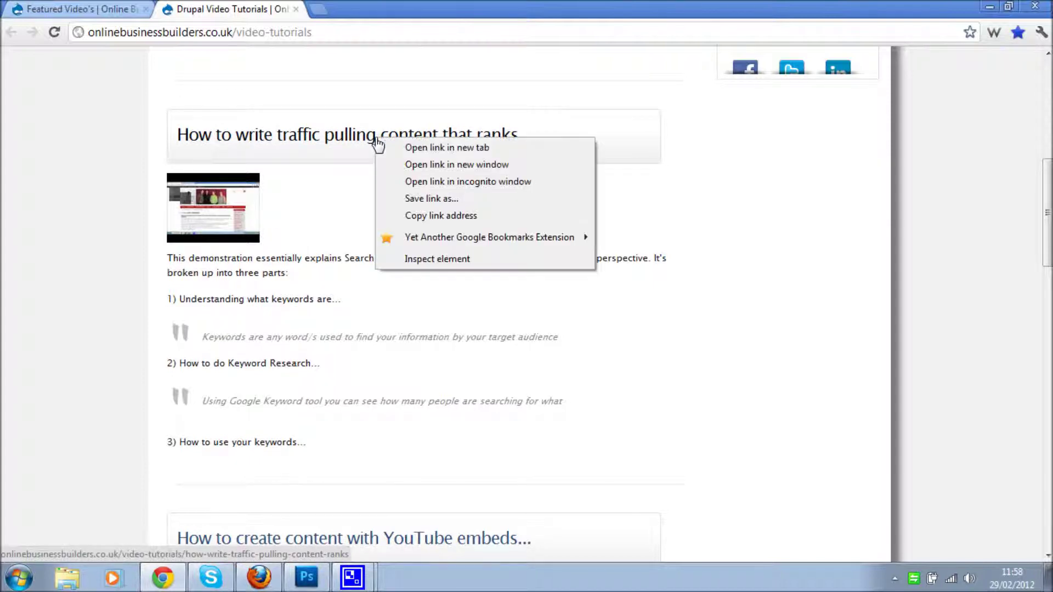
pyautogui.click(434, 217)
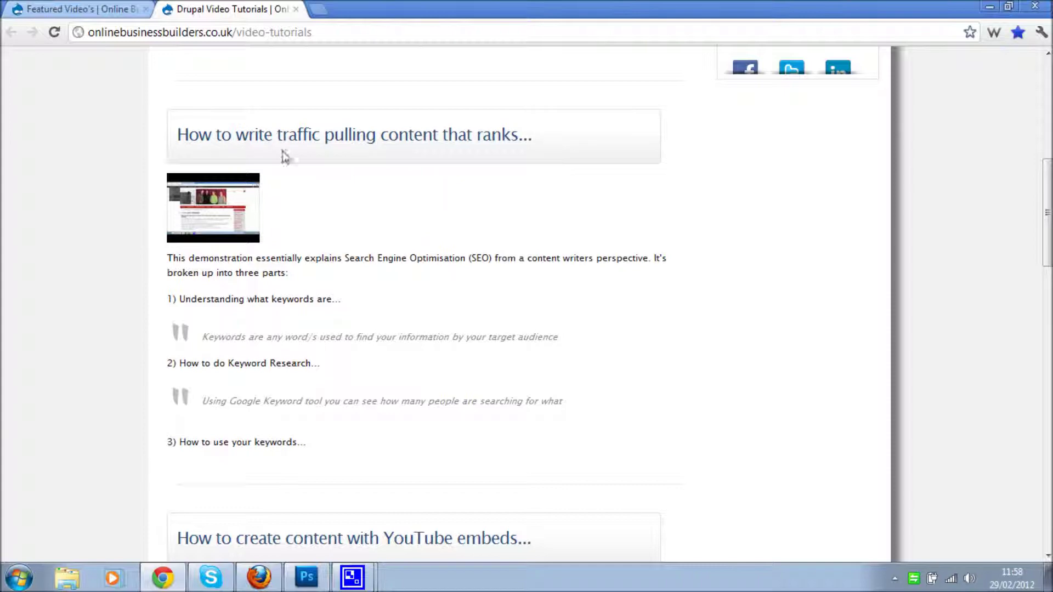
# Step: Paste the tutorial link into the item's Path and delete the site domain
pyautogui.click(113, 11)
pyautogui.click(185, 312)
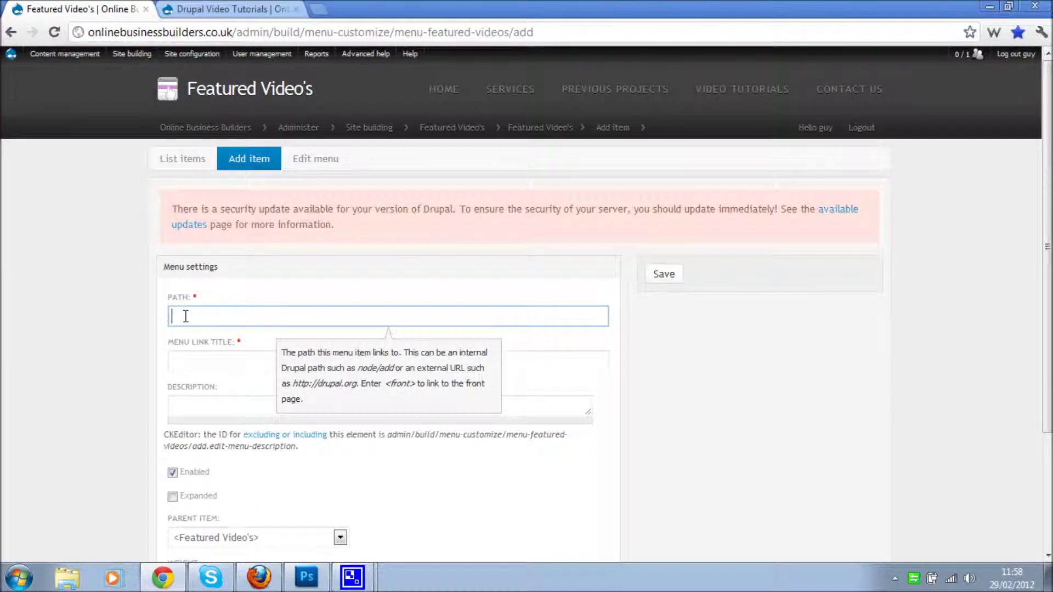
pyautogui.rightClick(185, 317)
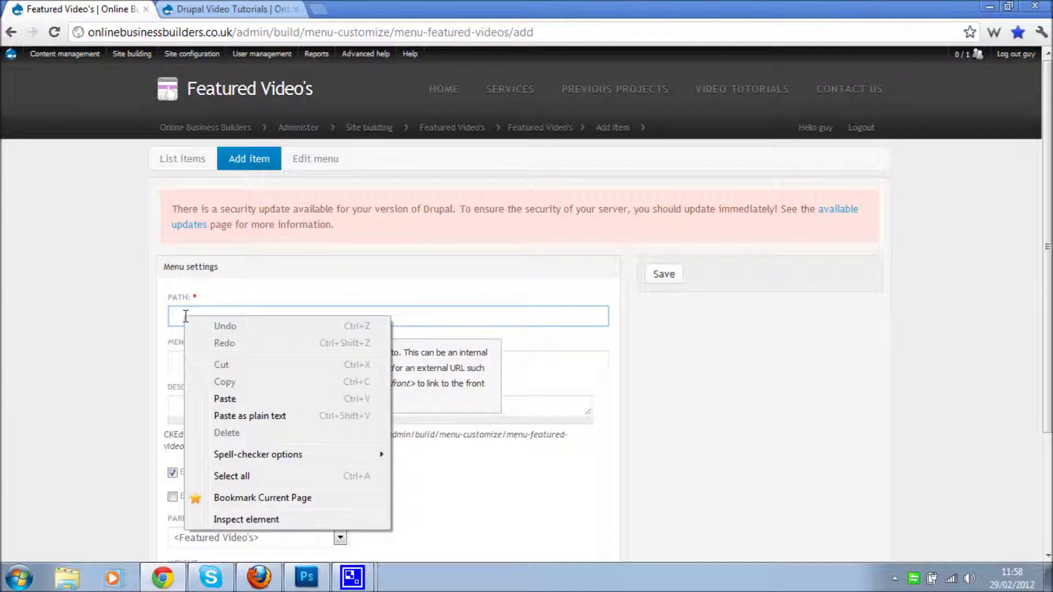
pyautogui.click(279, 416)
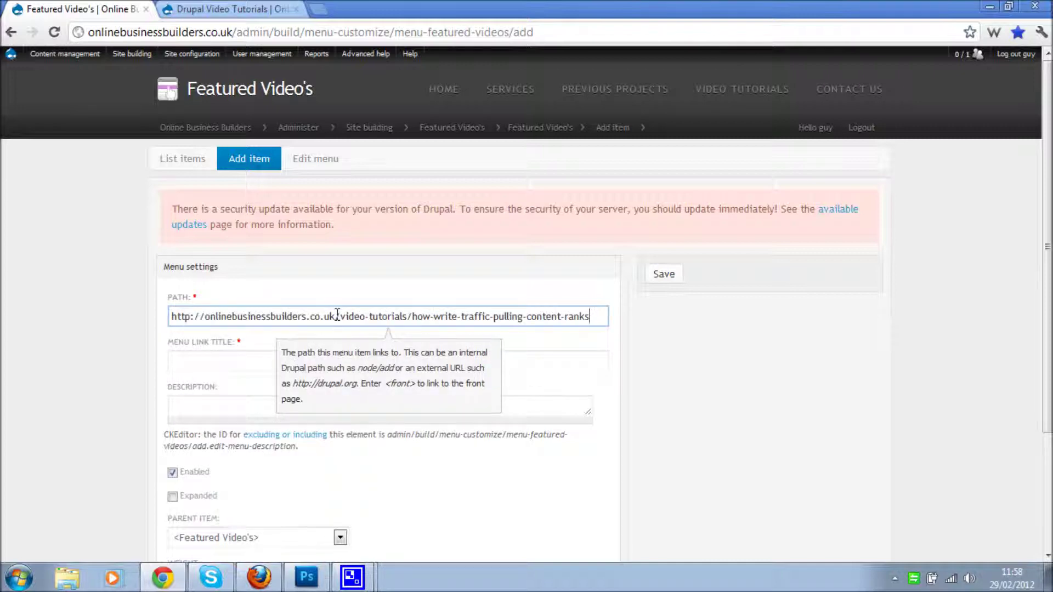
pyautogui.moveTo(341, 316); pyautogui.dragTo(158, 313)
pyautogui.press('Delete')
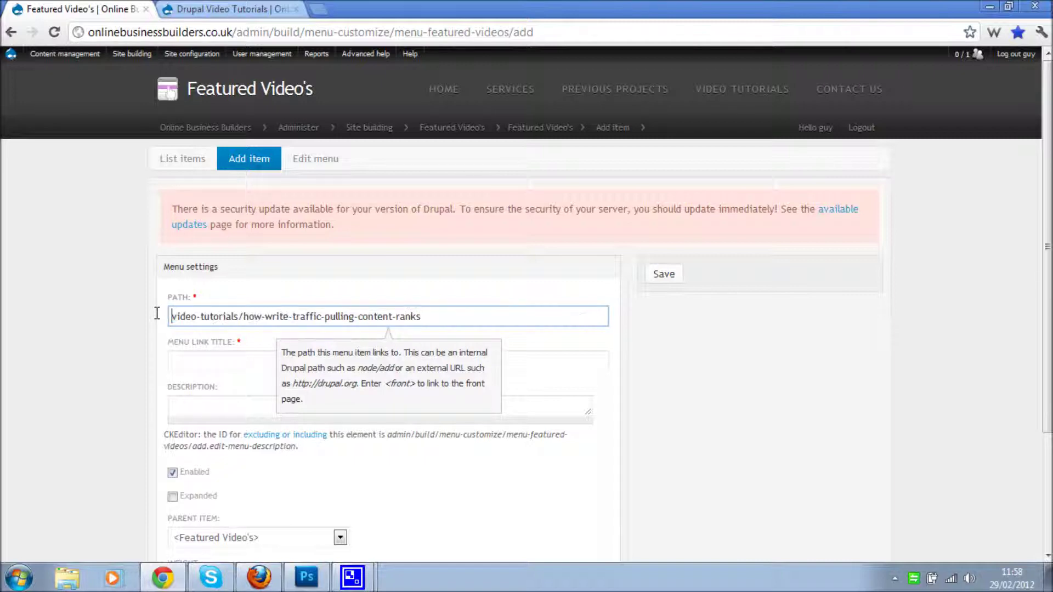
# Step: Title it 'How to write content that ranks...', describe it as 'In depth look at creating Search Engine Optimised content', and save
pyautogui.click(191, 357)
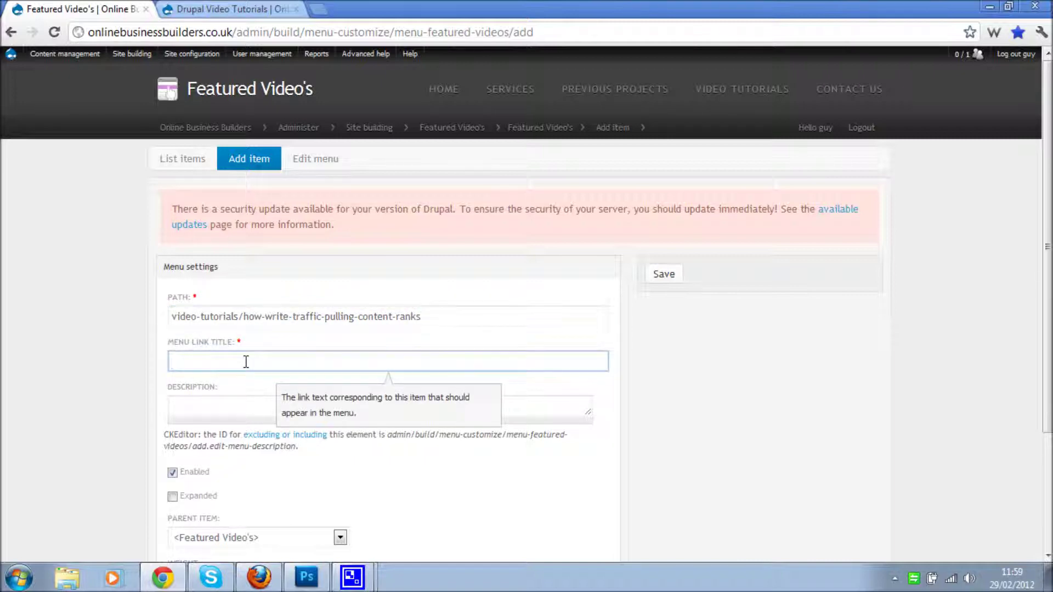
pyautogui.write('How to write content that ranks...')
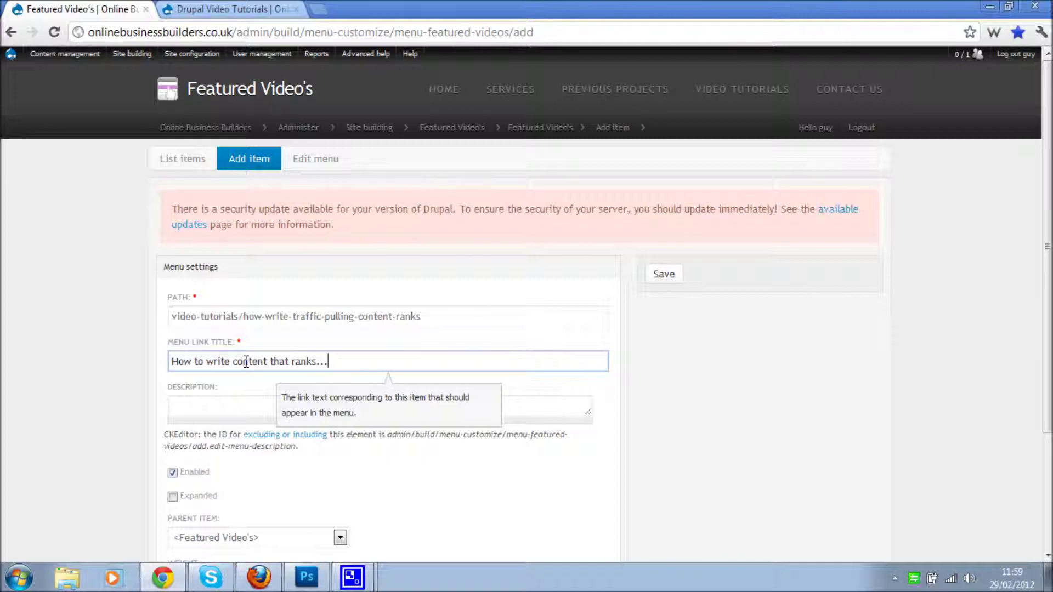
pyautogui.click(222, 407)
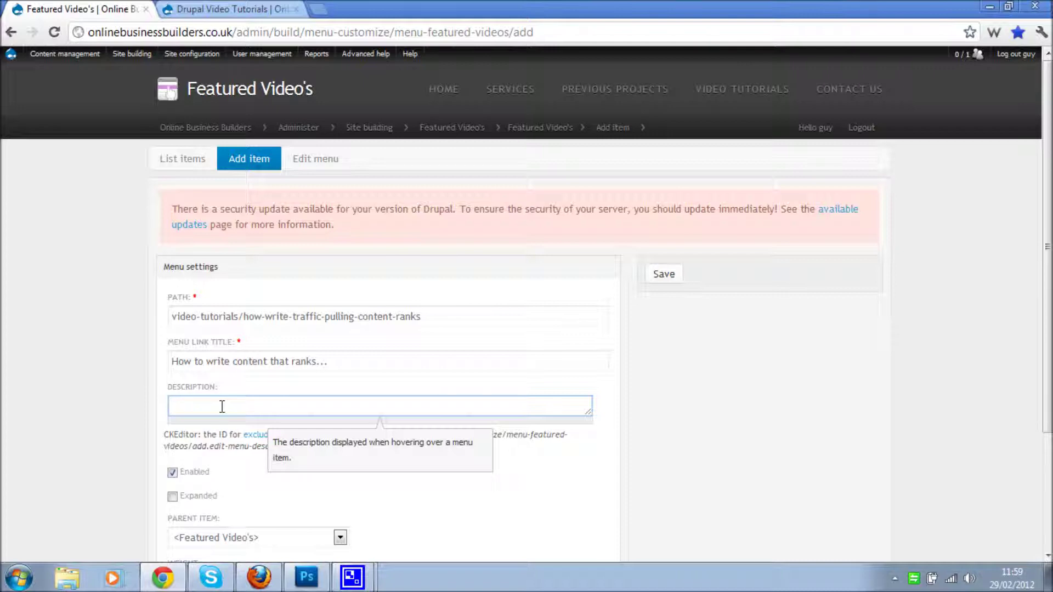
pyautogui.write('In depth look at creating S')
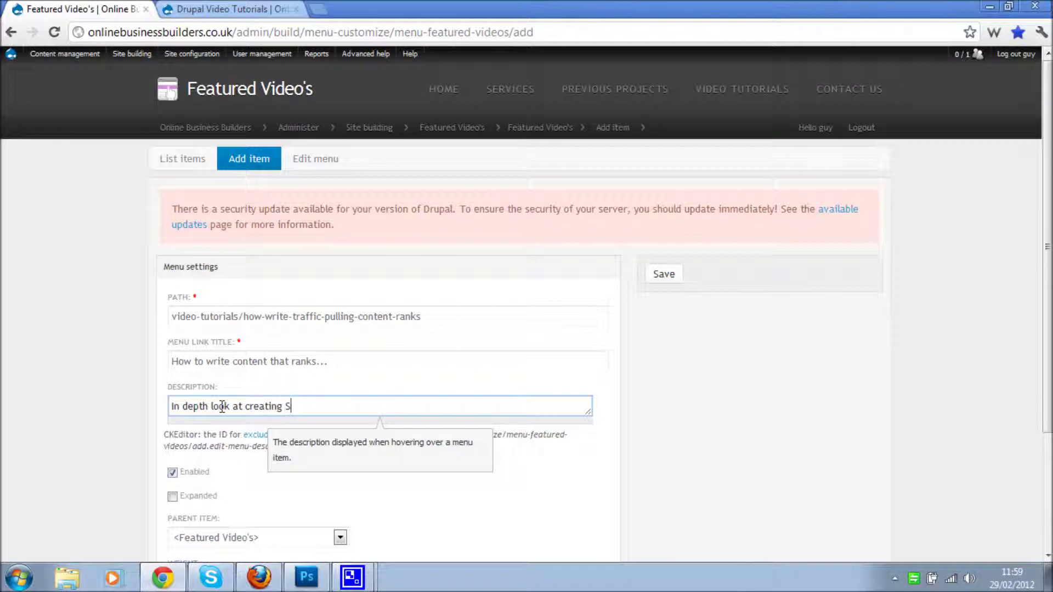
pyautogui.write('earch Engine Optimised')
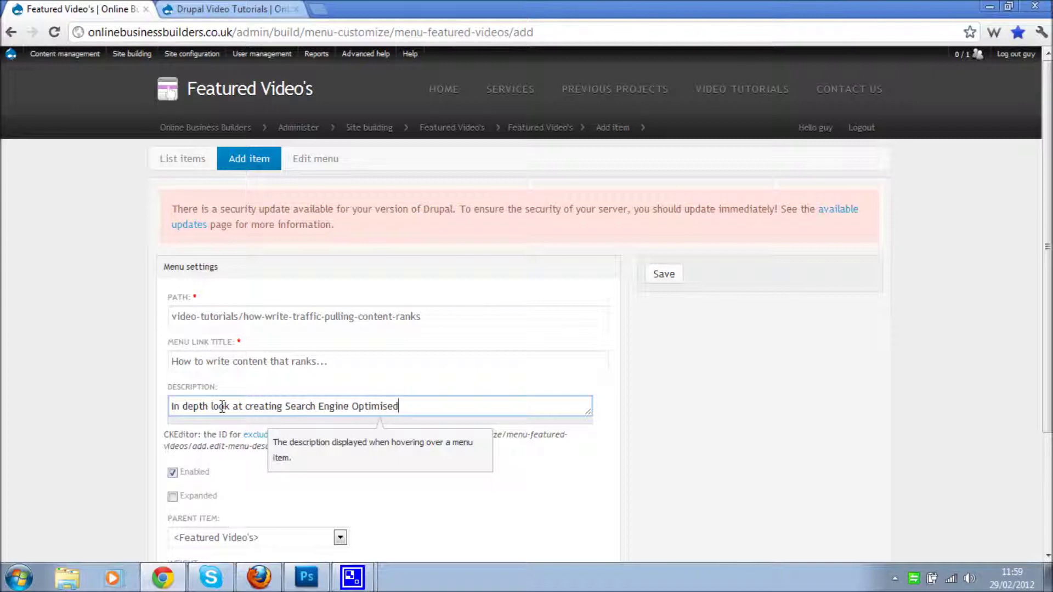
pyautogui.write(' content')
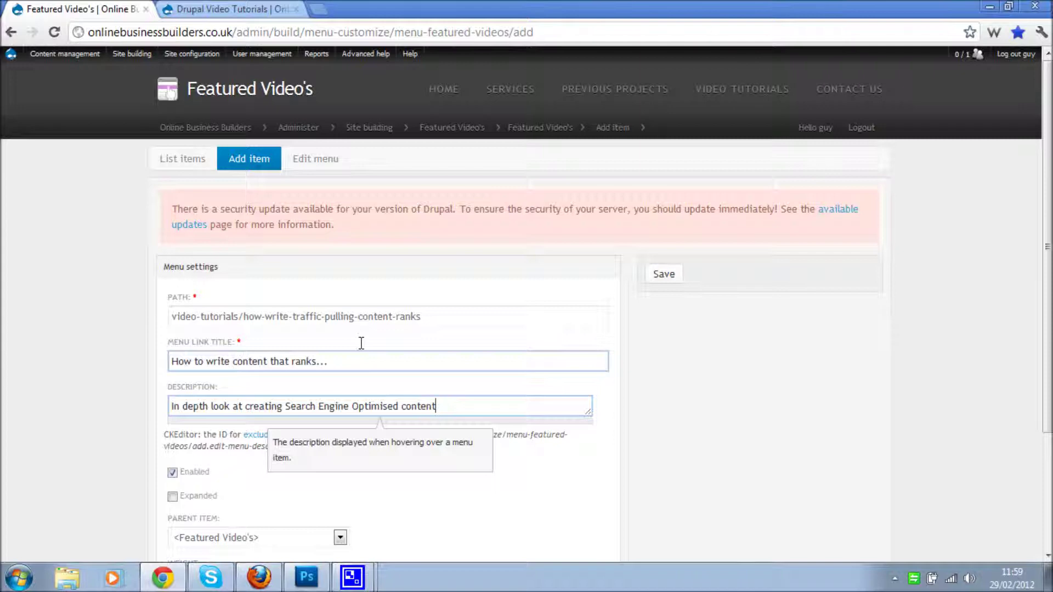
pyautogui.click(664, 274)
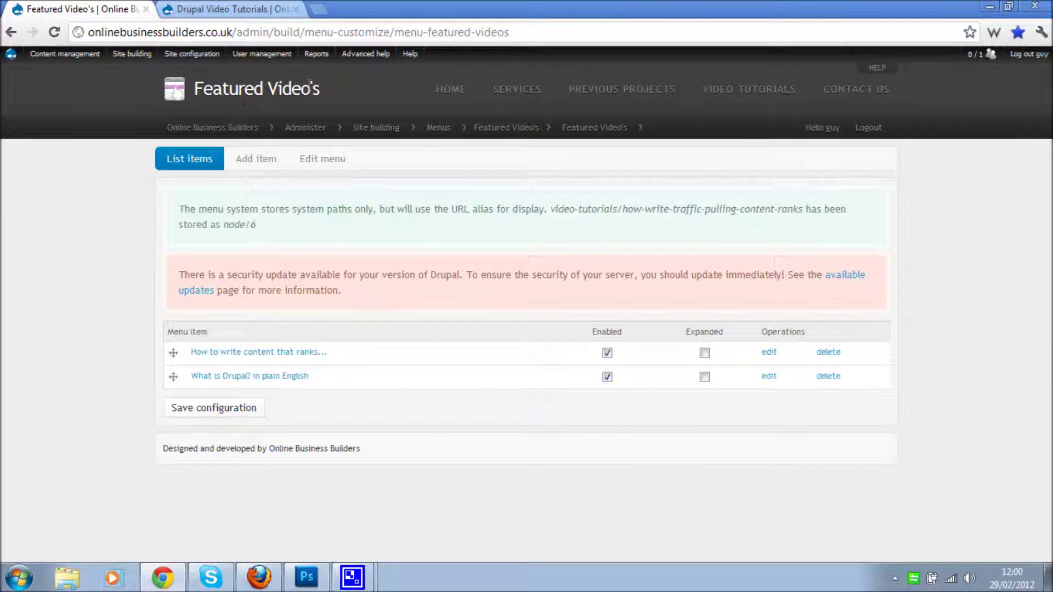
# Step: Go to the homepage and open the Blocks administration page under Site building
pyautogui.click(450, 89)
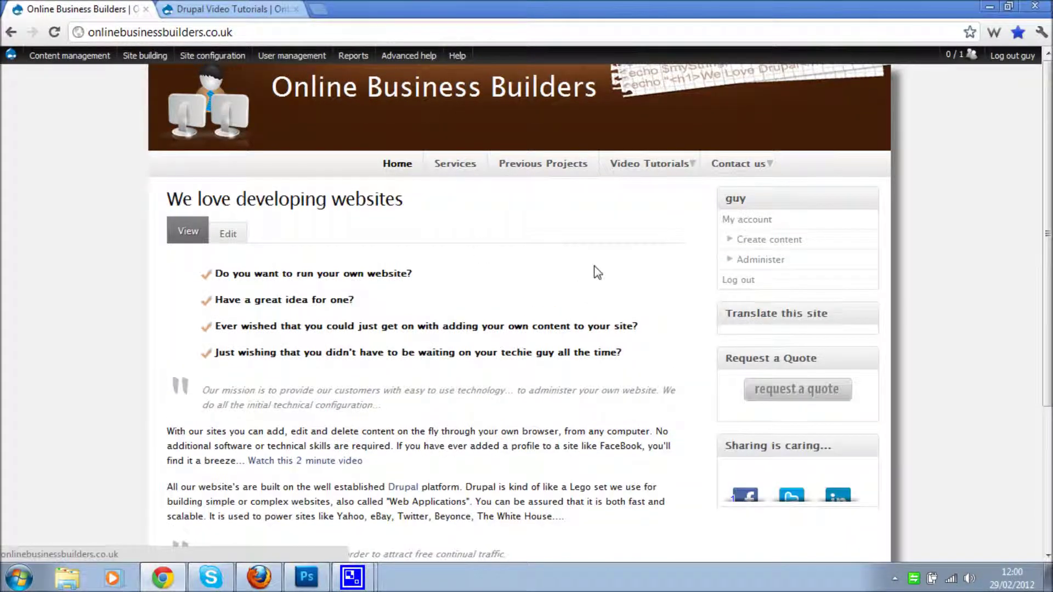
pyautogui.scroll(-3, 595, 272)
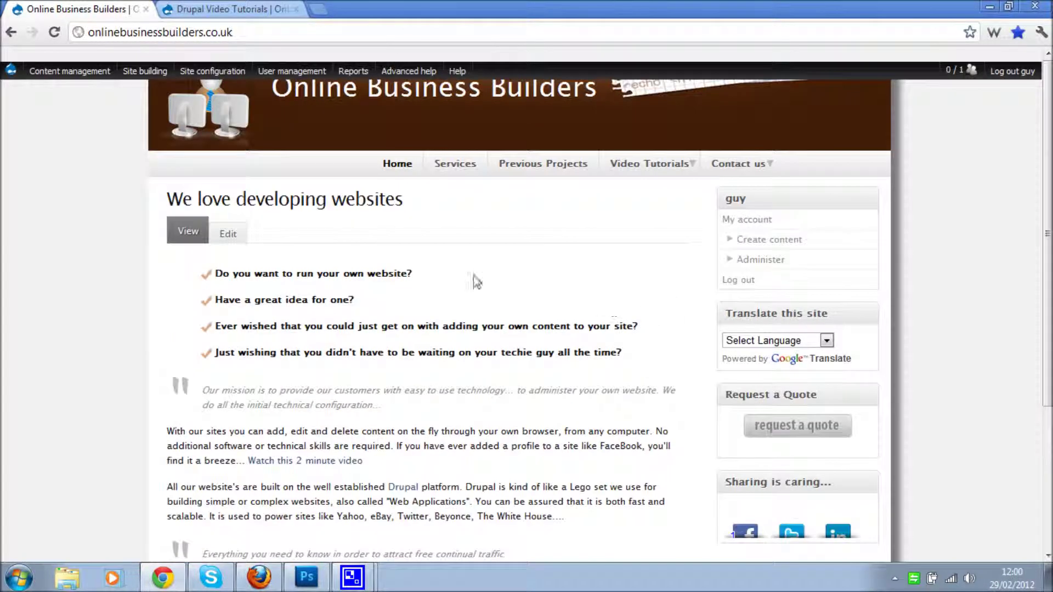
pyautogui.moveTo(145, 71)
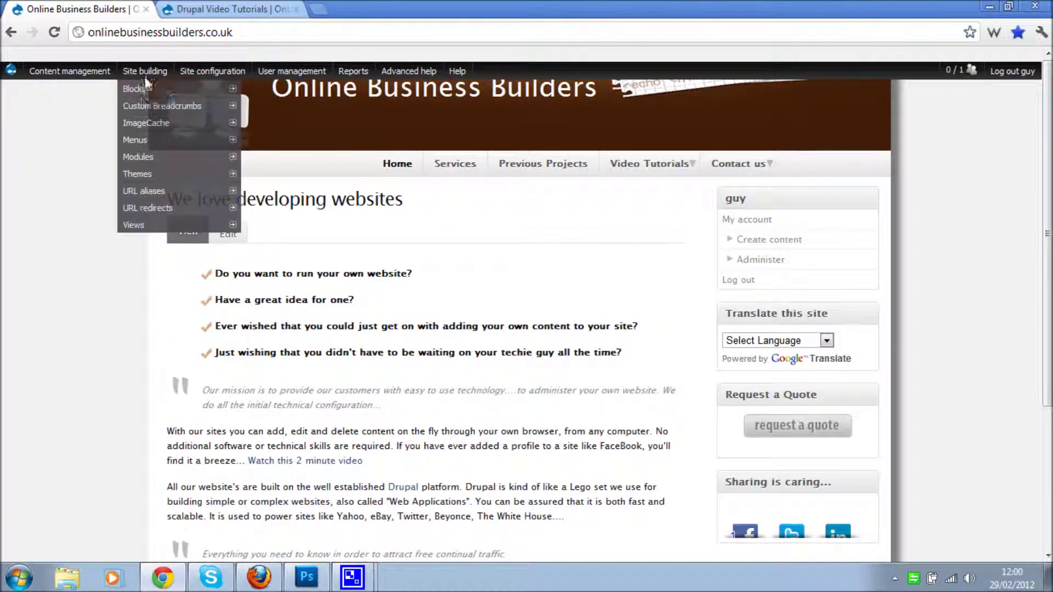
pyautogui.moveTo(152, 92)
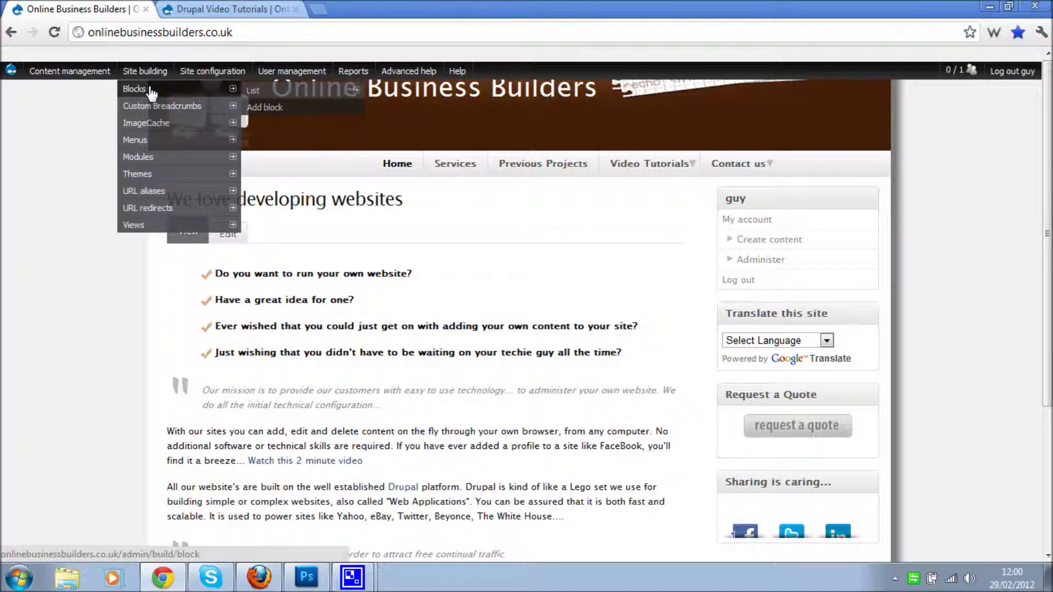
pyautogui.click(152, 92)
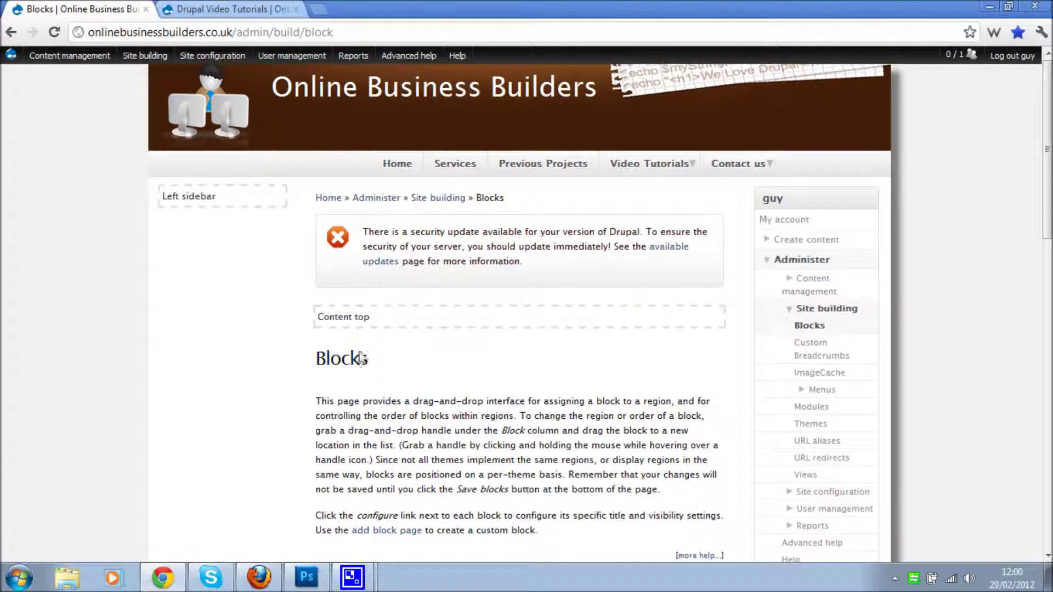
# Step: Drag the Featured Video's block into Right sidebar just under SexyBookmarks: Current URL and save the block layout
pyautogui.scroll(-5, 454, 337)
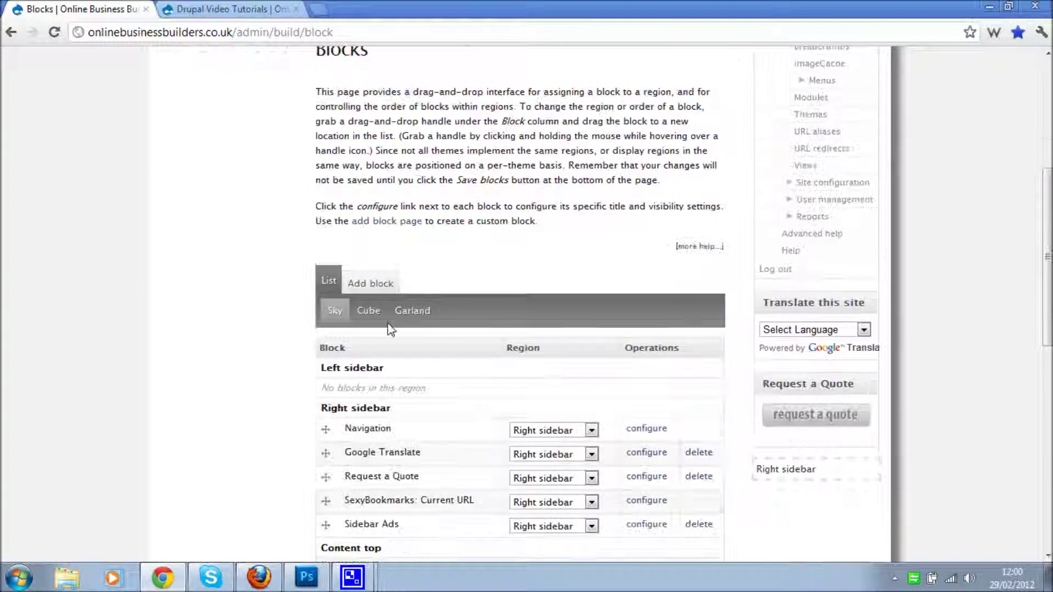
pyautogui.scroll(-8, 391, 329)
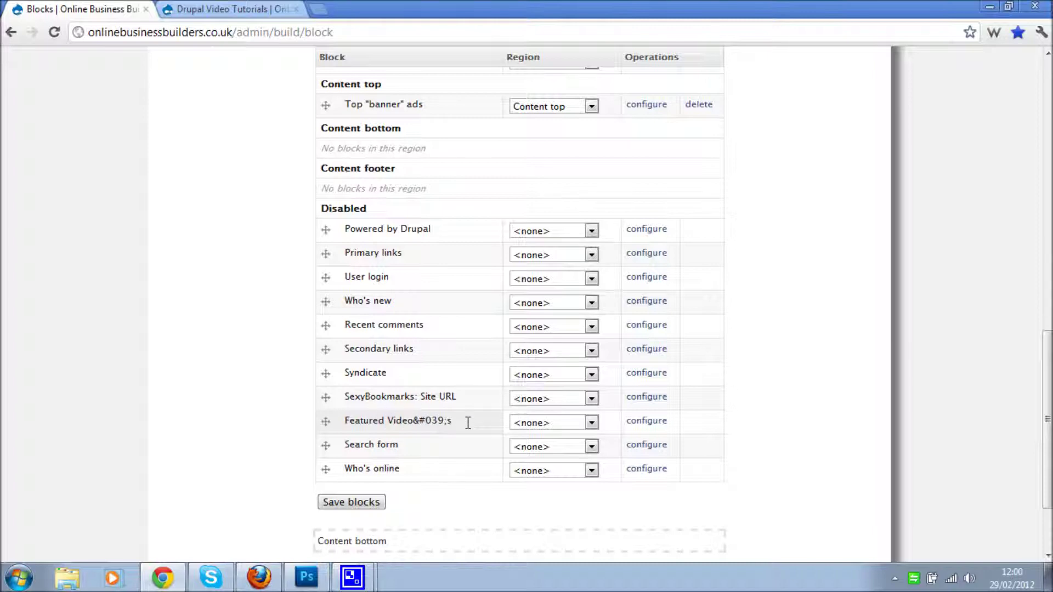
pyautogui.click(526, 429)
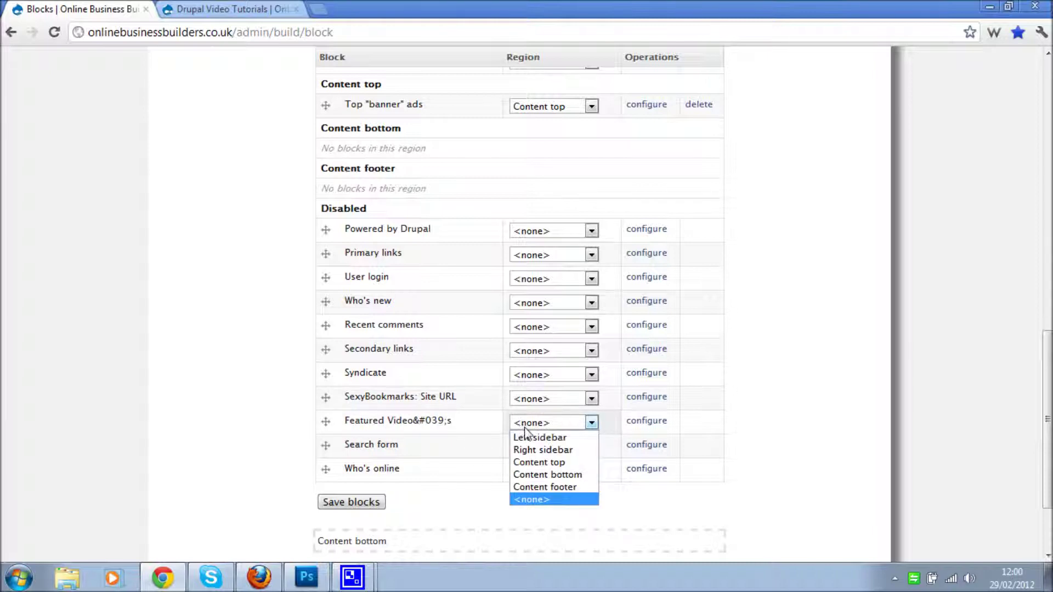
pyautogui.click(530, 438)
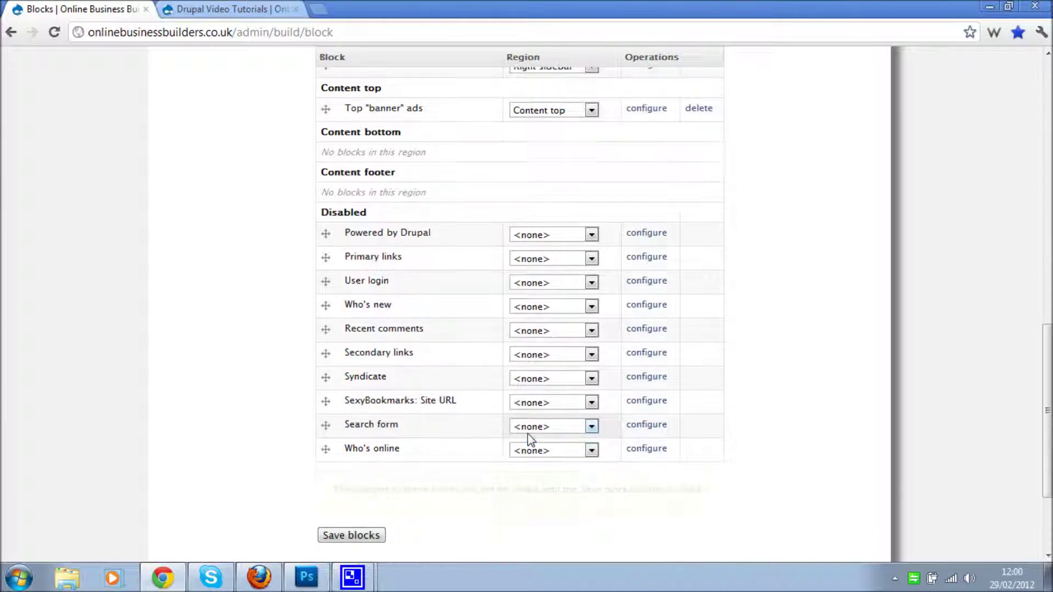
pyautogui.scroll(4, 435, 441)
pyautogui.scroll(1, 437, 444)
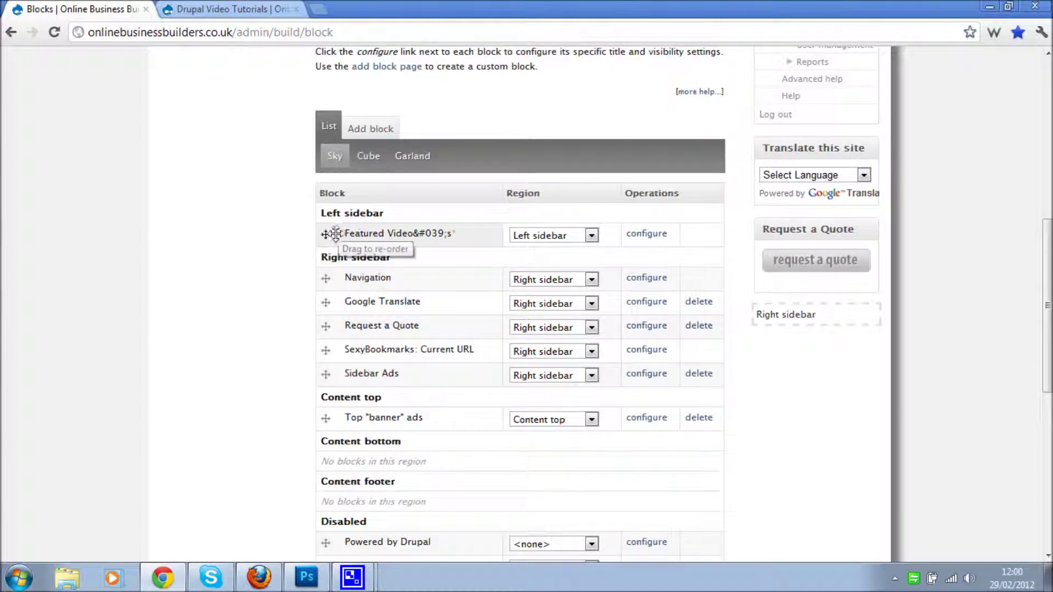
pyautogui.moveTo(322, 234); pyautogui.dragTo(318, 346)
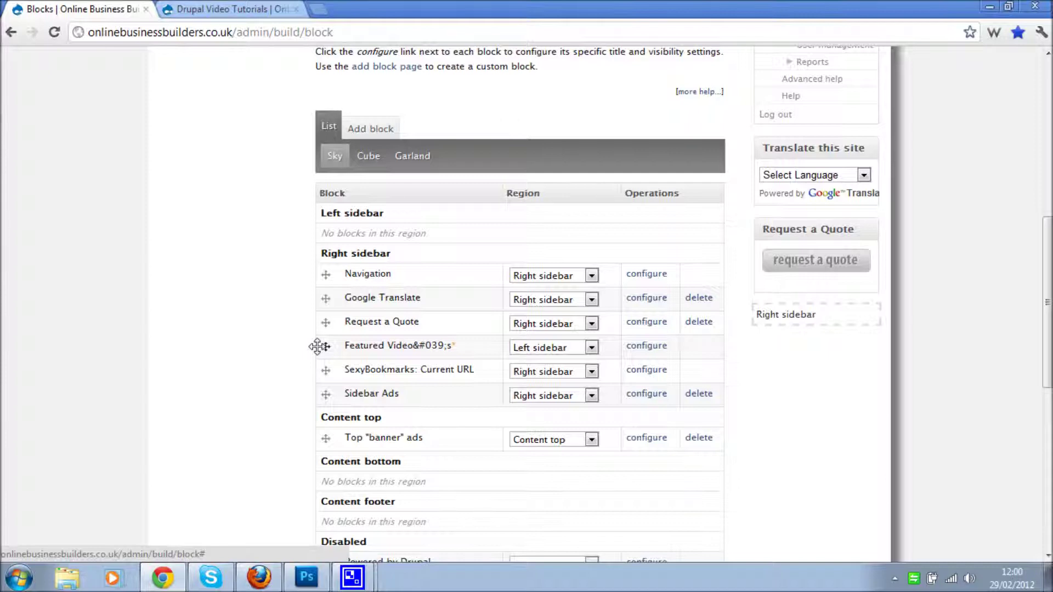
pyautogui.moveTo(318, 346); pyautogui.dragTo(321, 369)
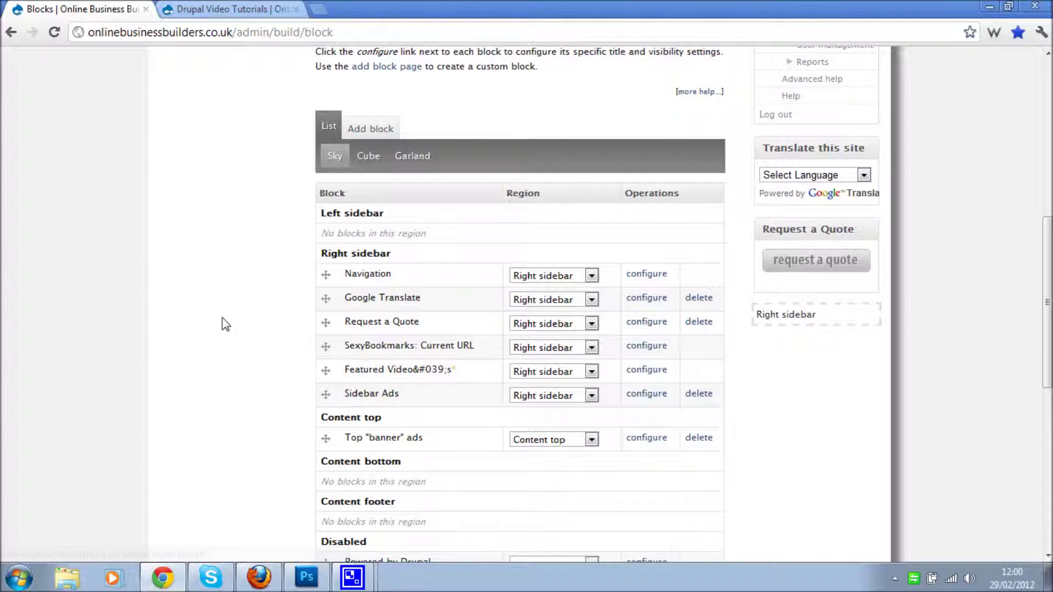
pyautogui.scroll(-9, 234, 305)
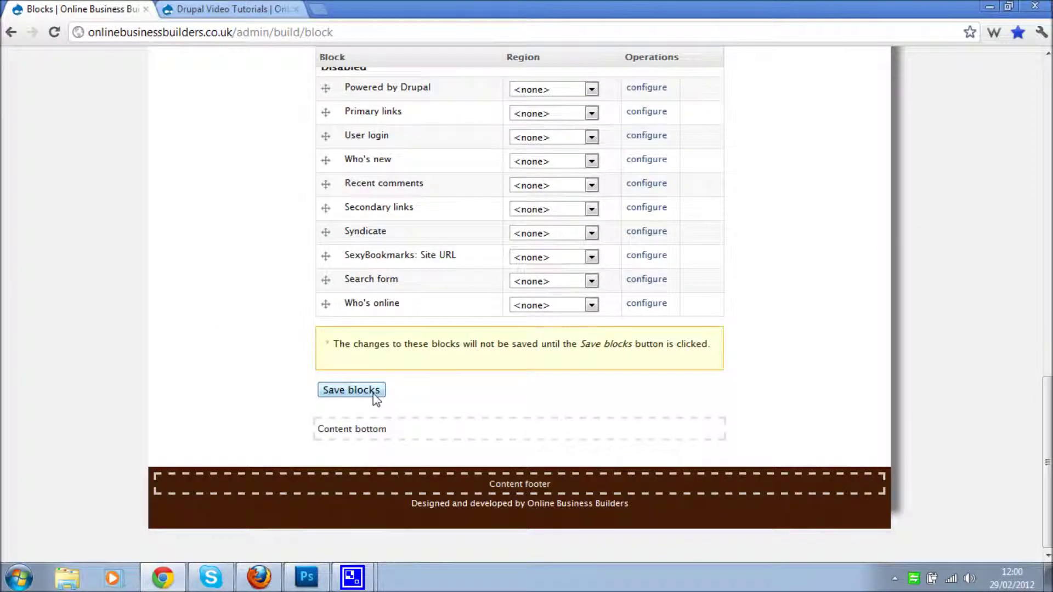
pyautogui.click(363, 390)
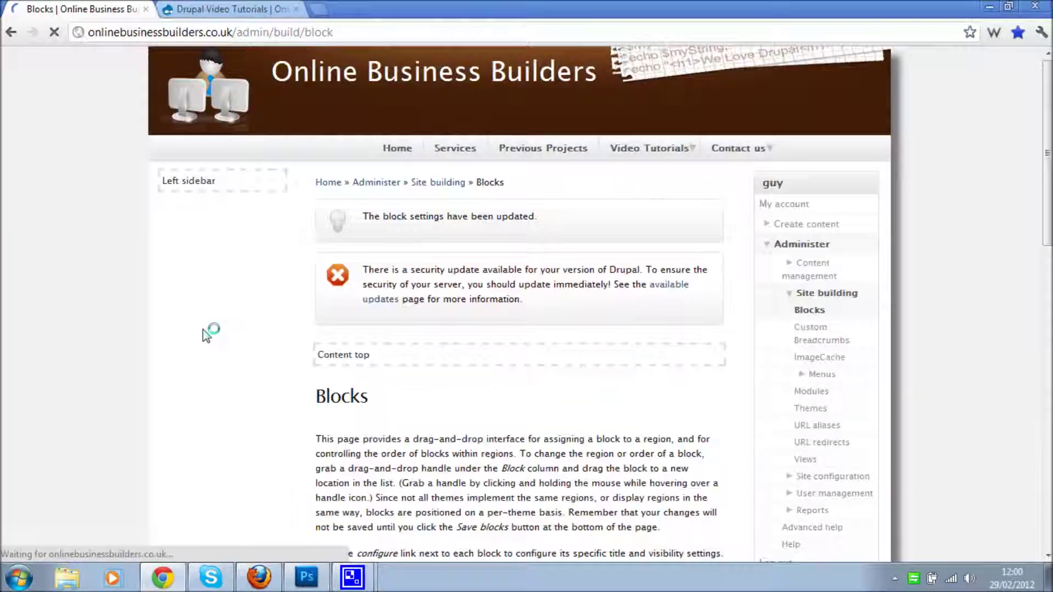
pyautogui.scroll(-4, 214, 336)
pyautogui.scroll(-5, 218, 330)
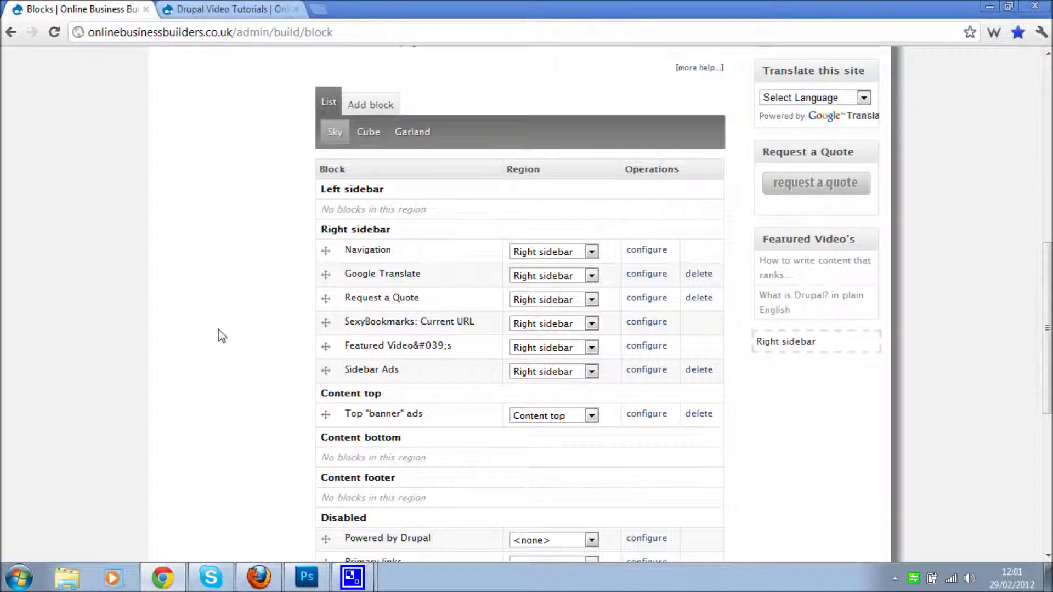
pyautogui.scroll(7, 219, 334)
pyautogui.scroll(-4, 222, 333)
pyautogui.scroll(-1, 225, 335)
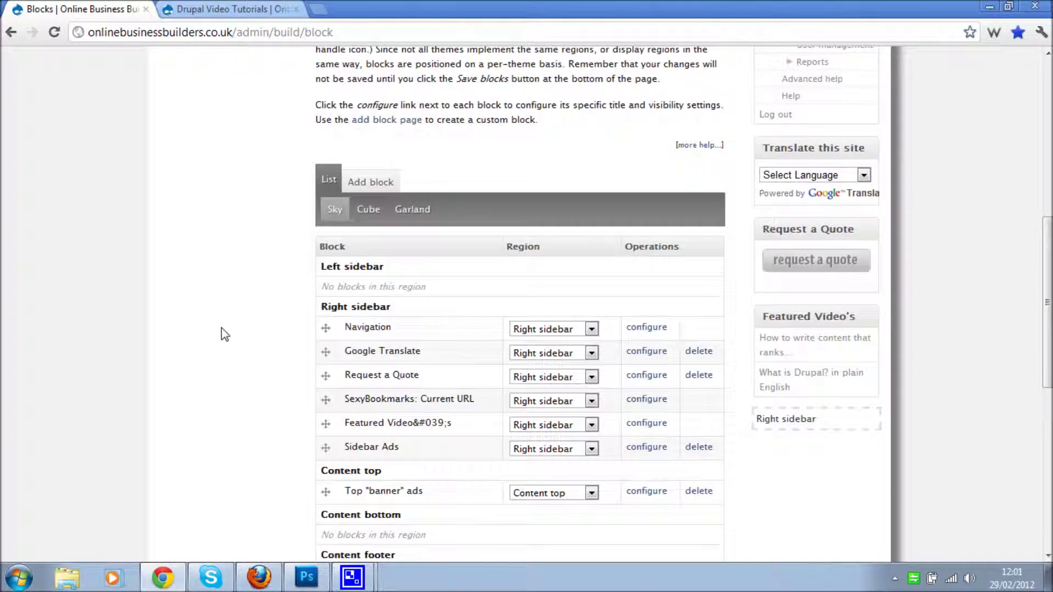
pyautogui.click(774, 349)
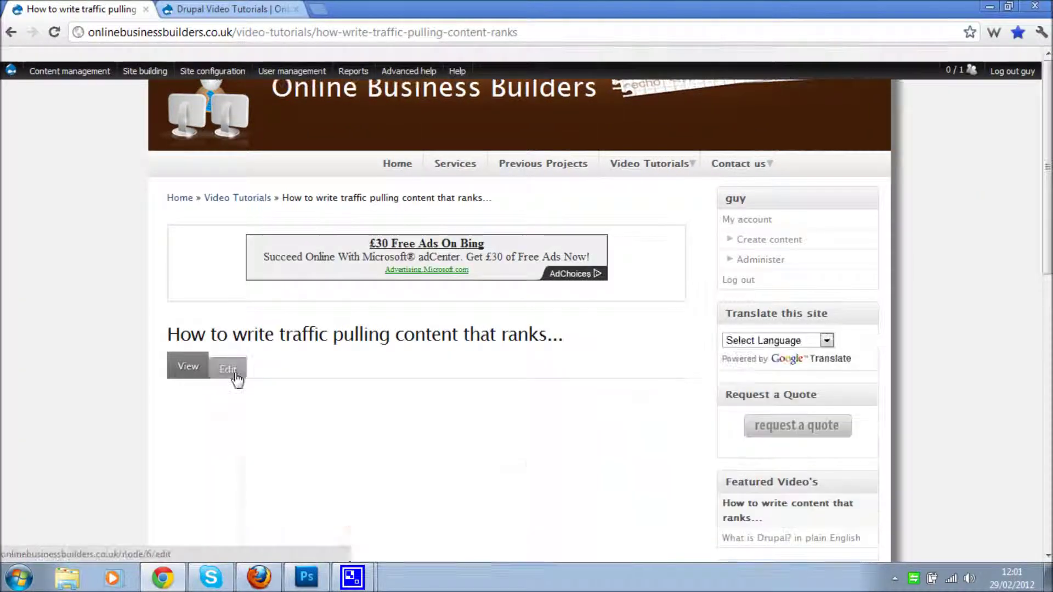
# Step: Open the traffic-pulling content video page for editing and expand its Menu settings
pyautogui.click(230, 370)
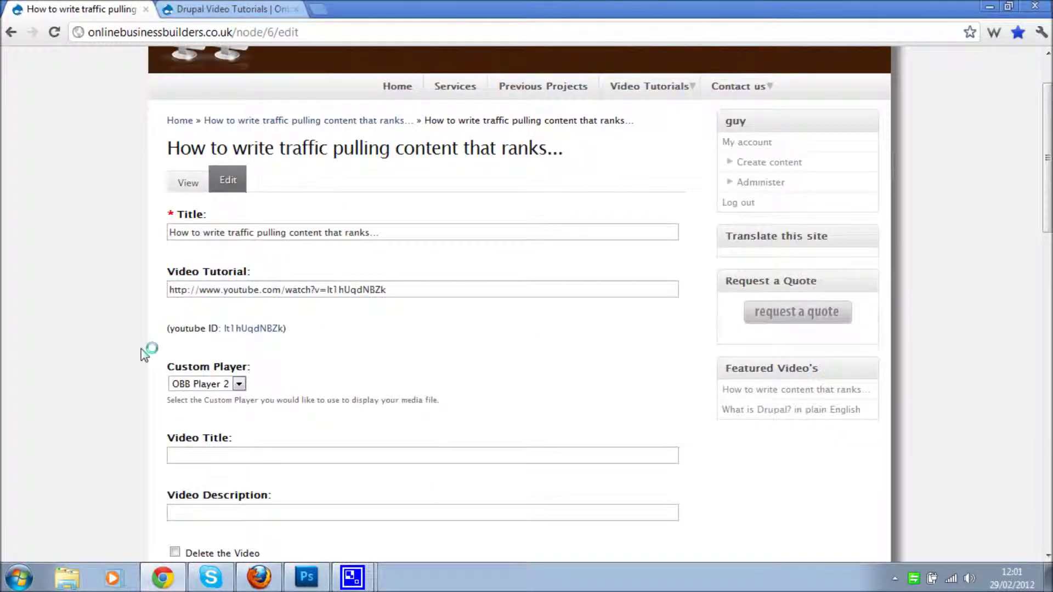
pyautogui.scroll(-10, 144, 353)
pyautogui.scroll(-8, 144, 353)
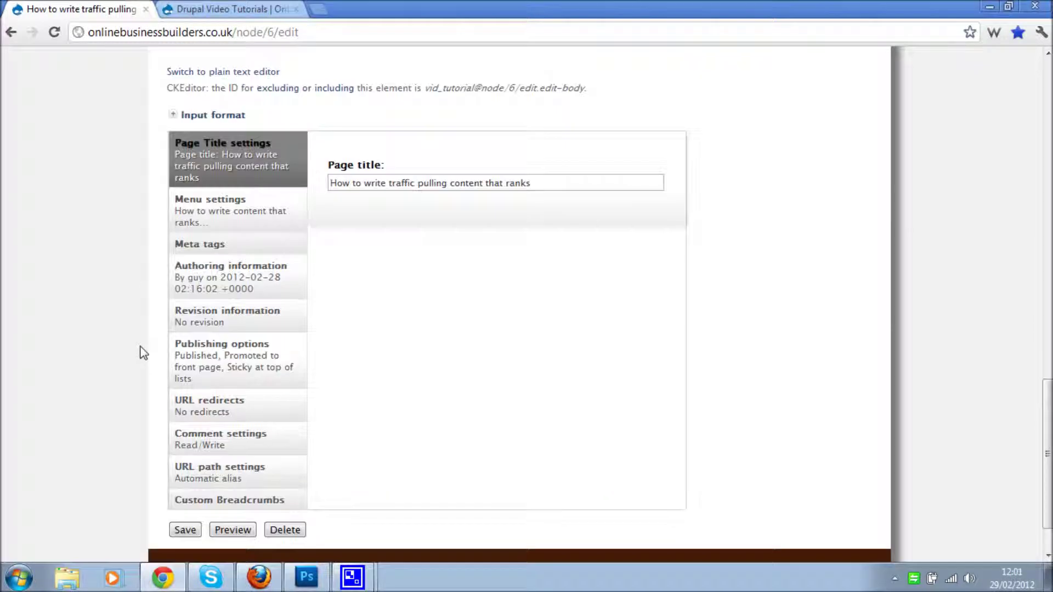
pyautogui.click(273, 222)
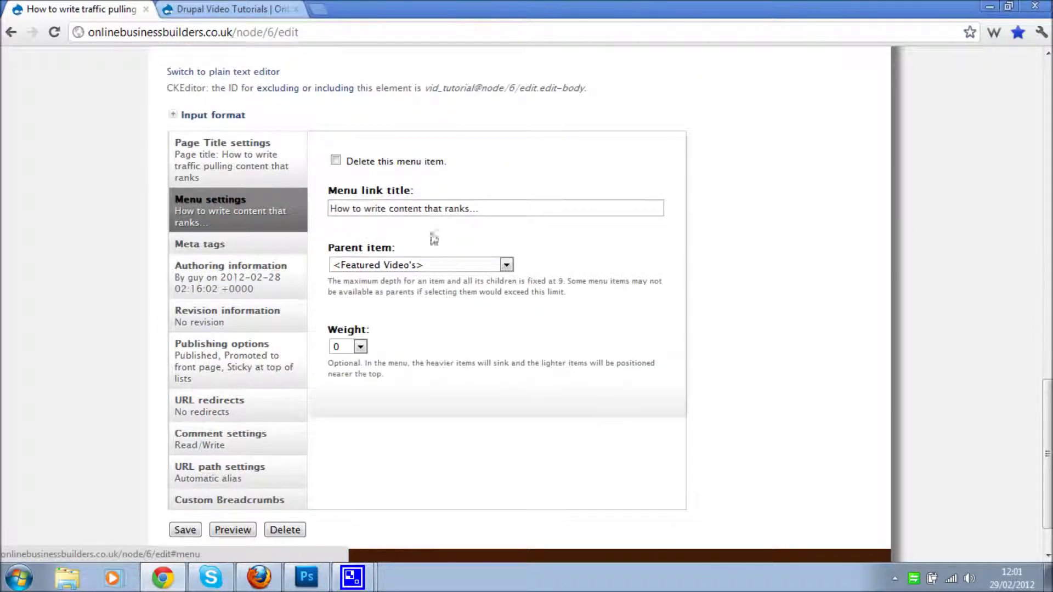
# Step: Adjust the menu link title and keep Featured Video's as the parent item
pyautogui.click(503, 209)
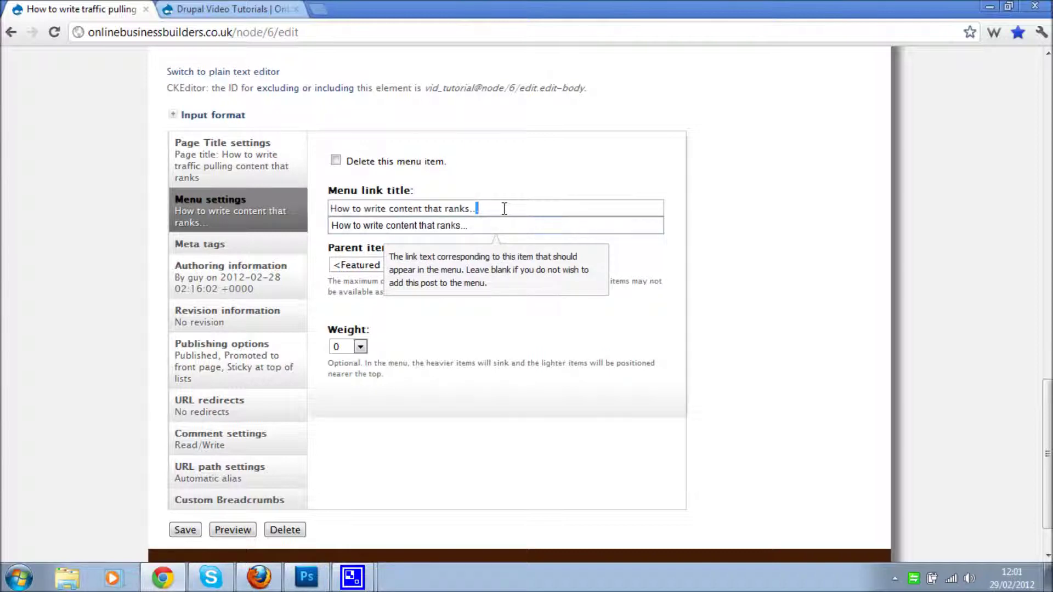
pyautogui.click(342, 212)
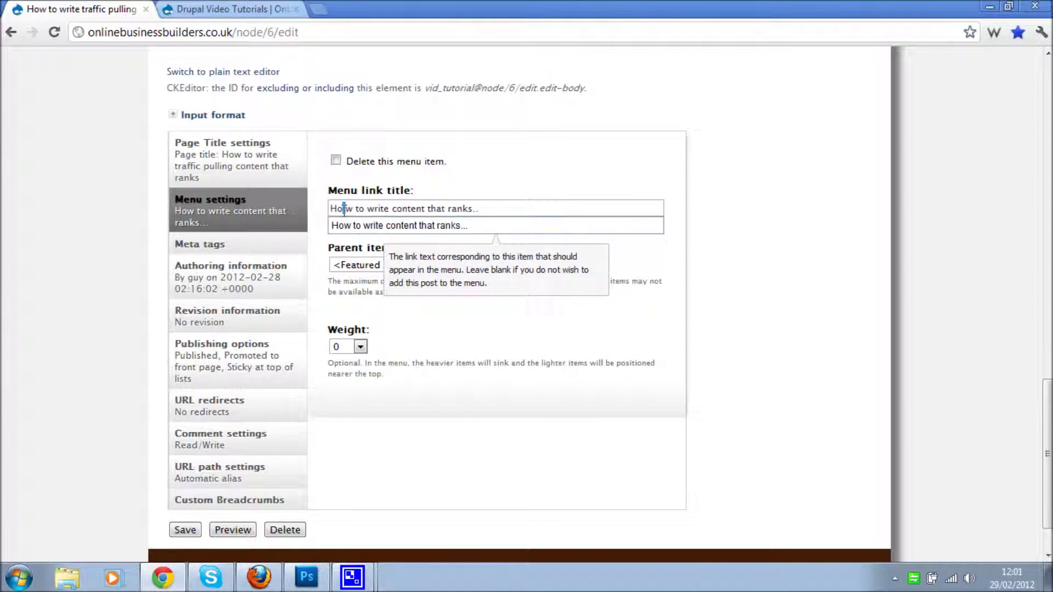
pyautogui.write('.')
pyautogui.click(516, 214)
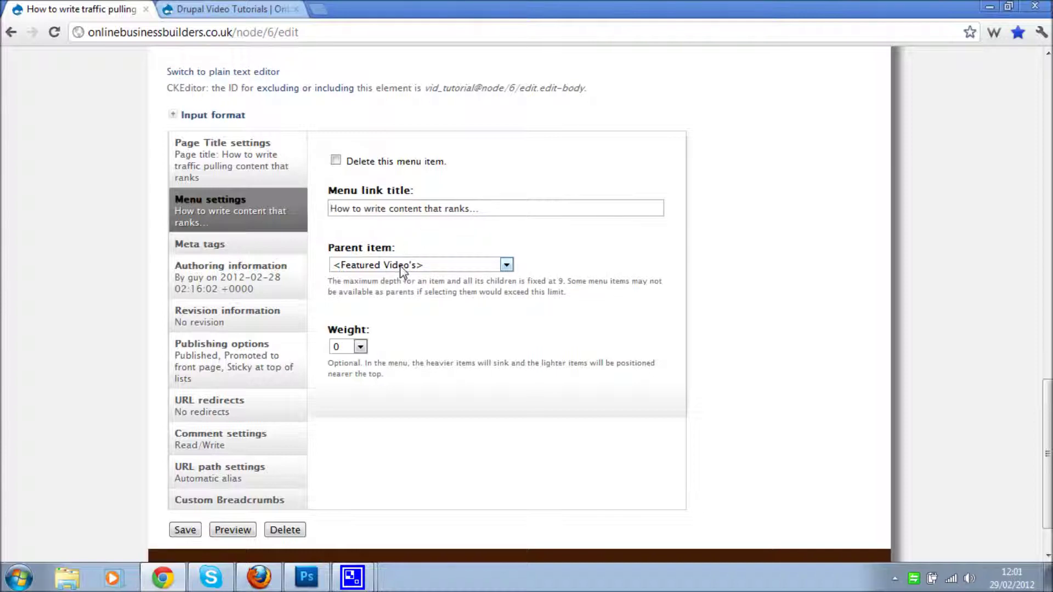
pyautogui.click(408, 265)
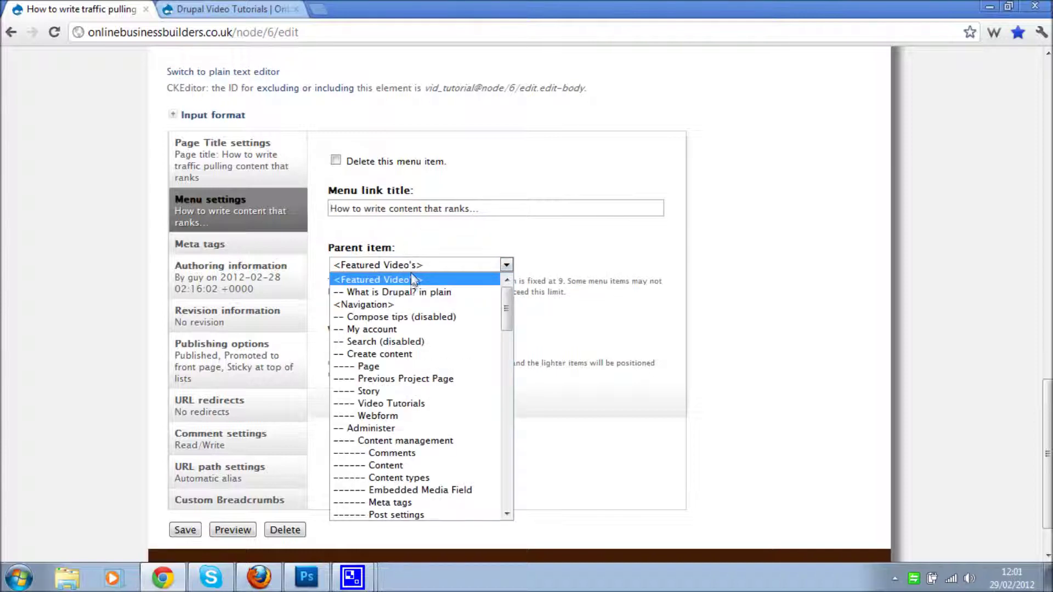
pyautogui.click(407, 266)
pyautogui.click(407, 265)
pyautogui.click(410, 257)
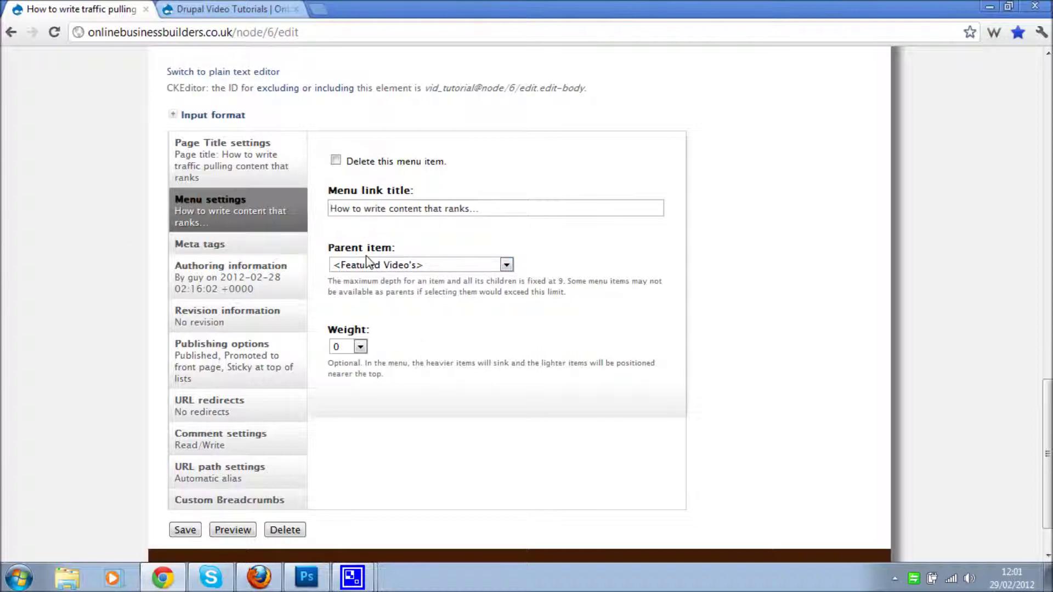
pyautogui.scroll(15, 418, 247)
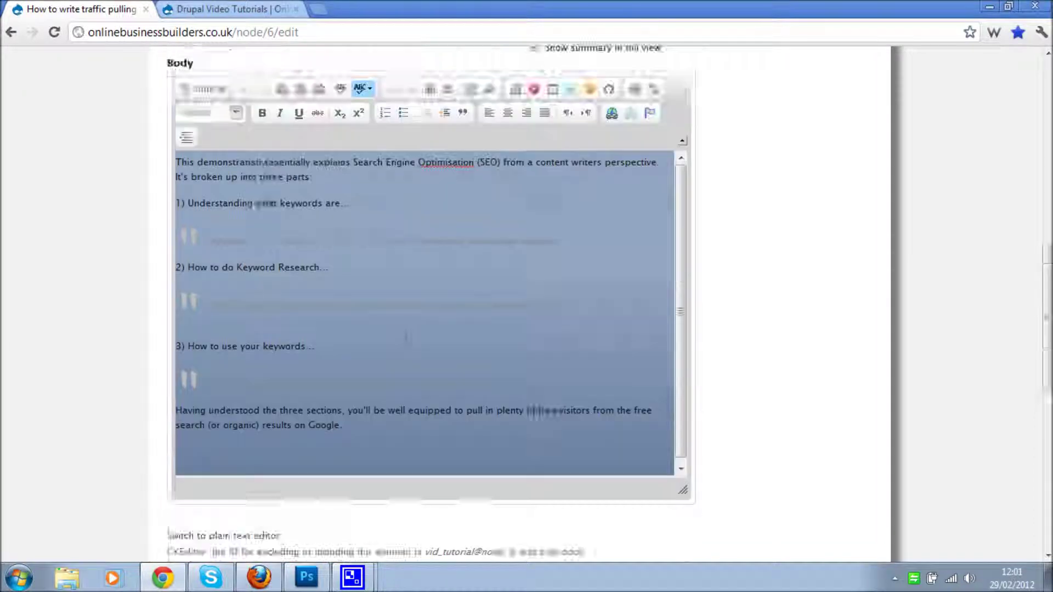
# Step: Open the list of items in the Featured Video's menu under Site building > Menus
pyautogui.moveTo(151, 74)
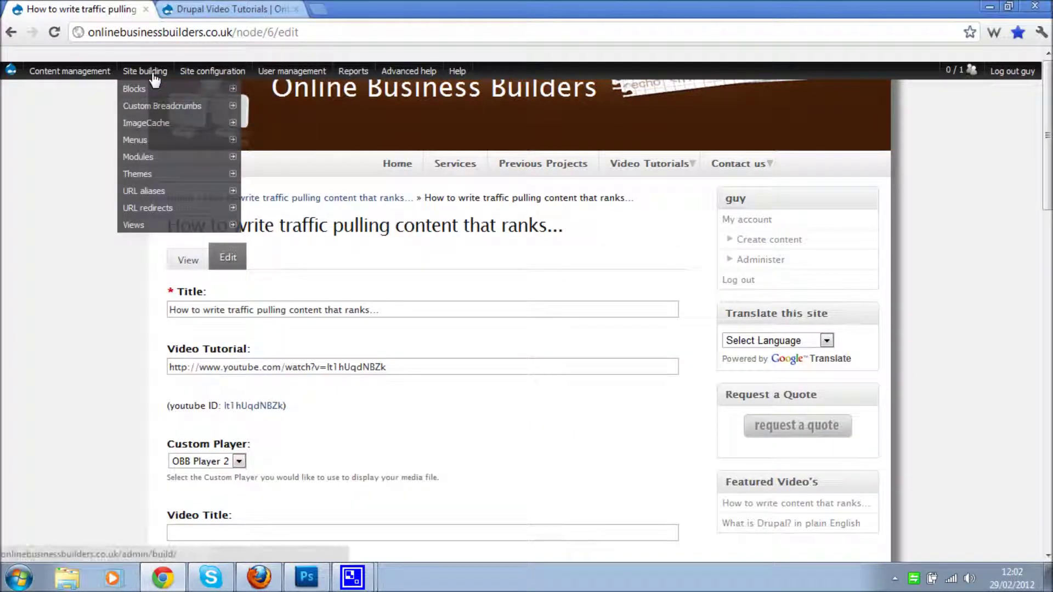
pyautogui.moveTo(181, 144)
pyautogui.click(181, 143)
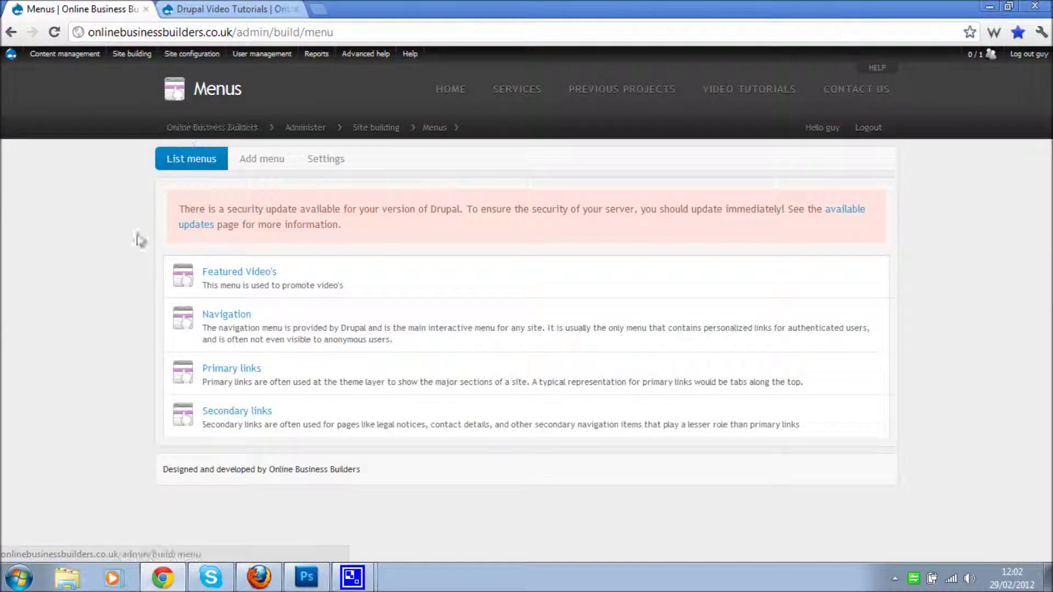
pyautogui.click(261, 278)
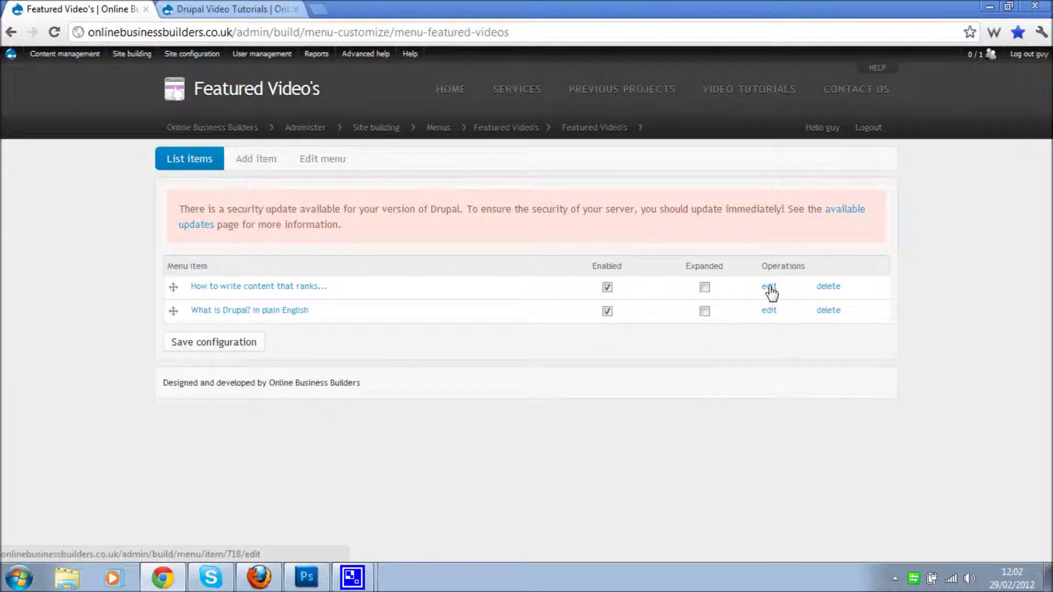
# Step: Edit the 'How to write content that ranks...' item and select its Description text
pyautogui.click(768, 287)
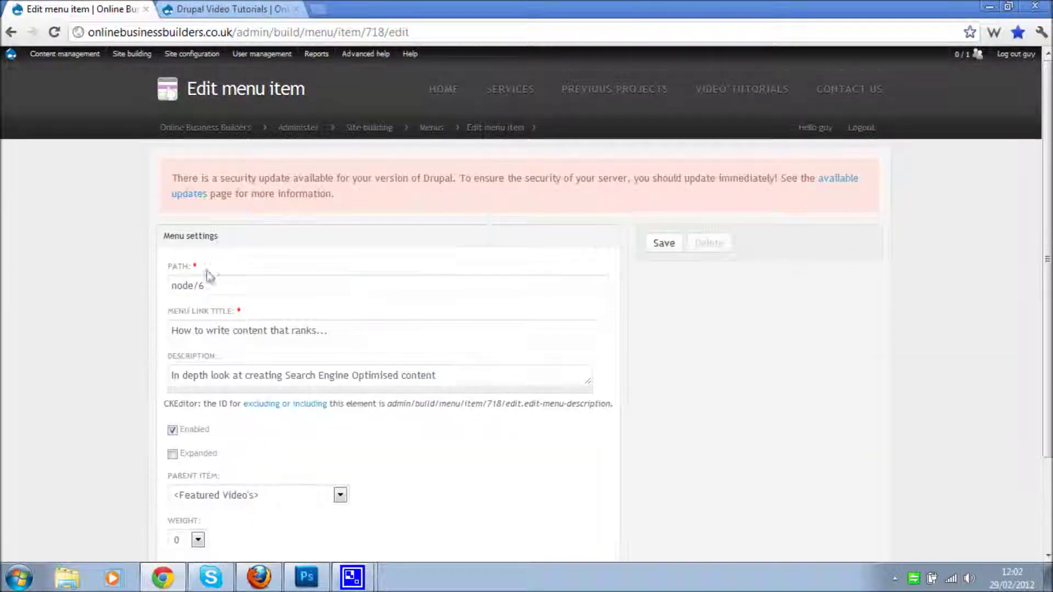
pyautogui.scroll(-2, 78, 287)
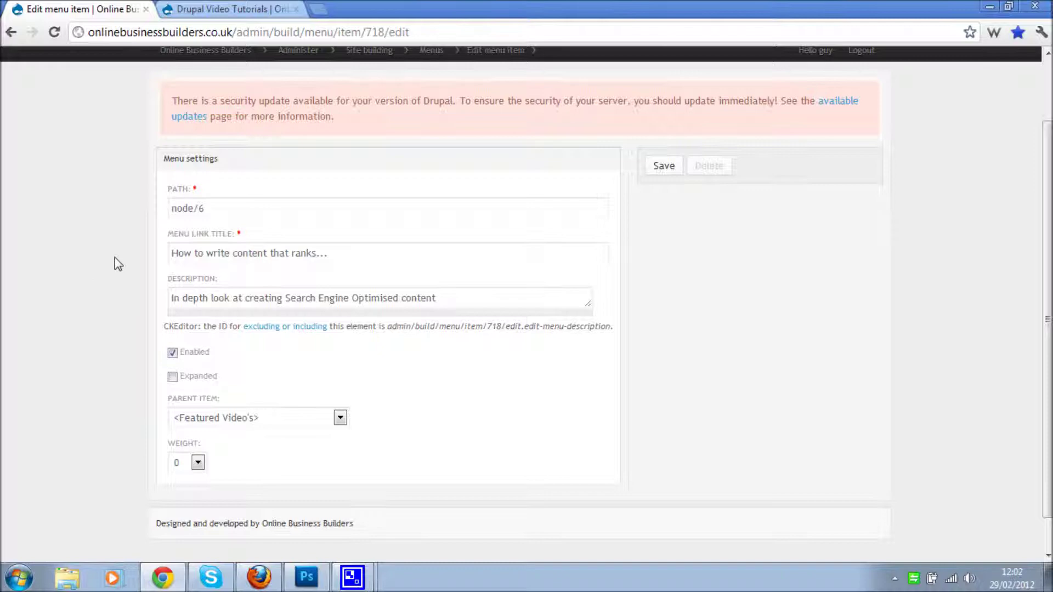
pyautogui.click(208, 291)
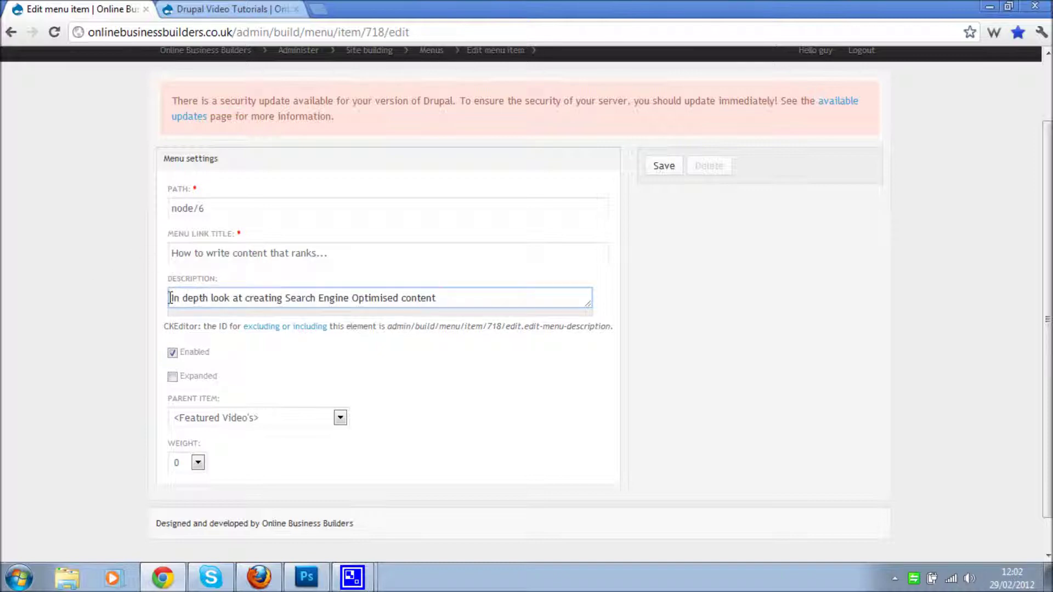
pyautogui.moveTo(179, 298); pyautogui.dragTo(442, 301)
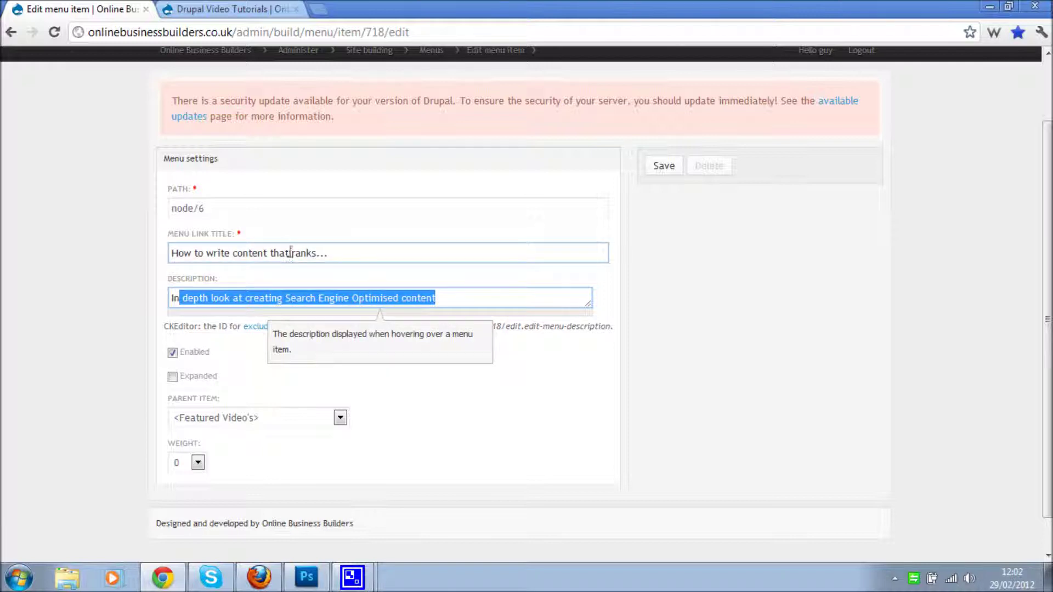